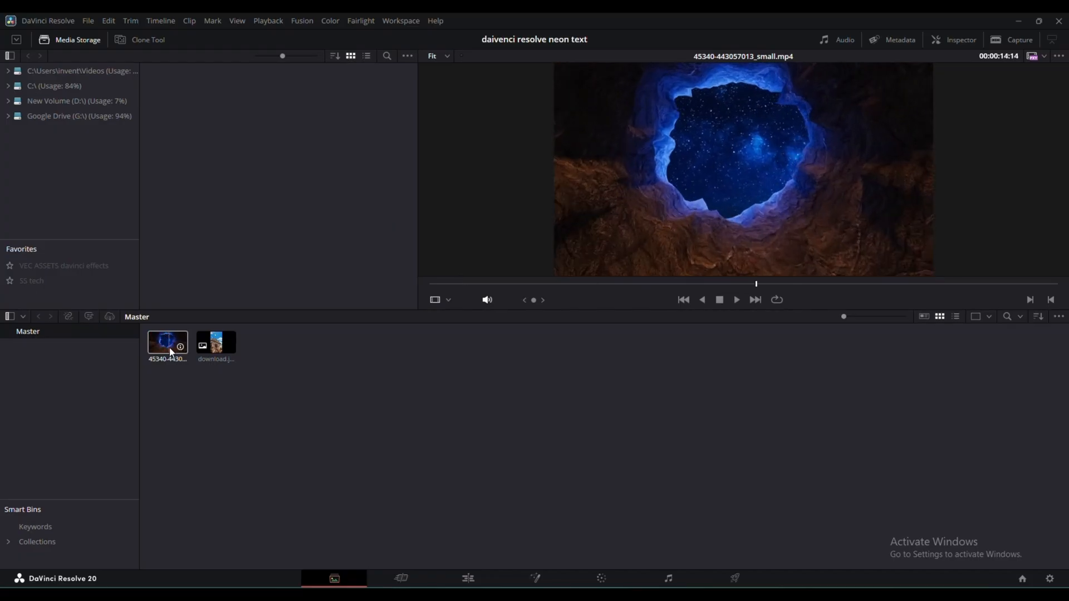
{"action": "left_click", "coordinate": [172, 353]}
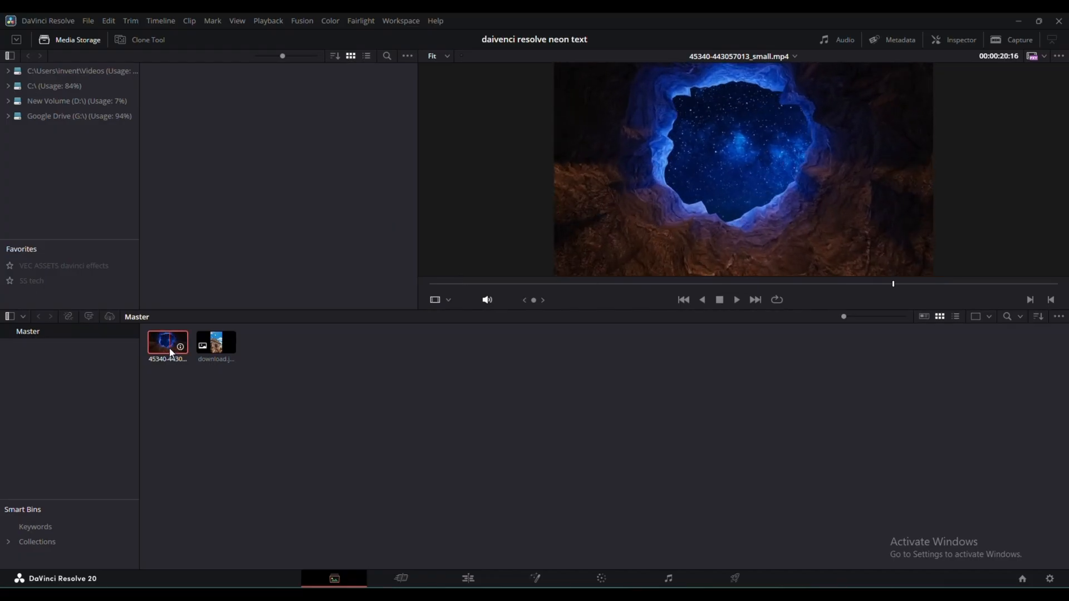
{"action": "right_click", "coordinate": [172, 352]}
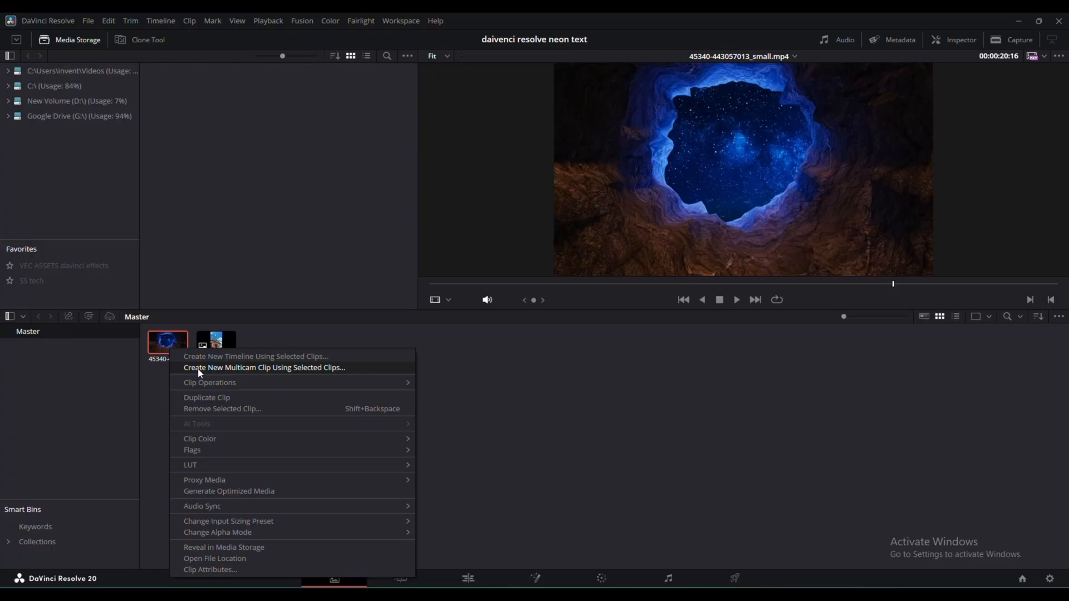
{"action": "mouse_move", "coordinate": [227, 482]}
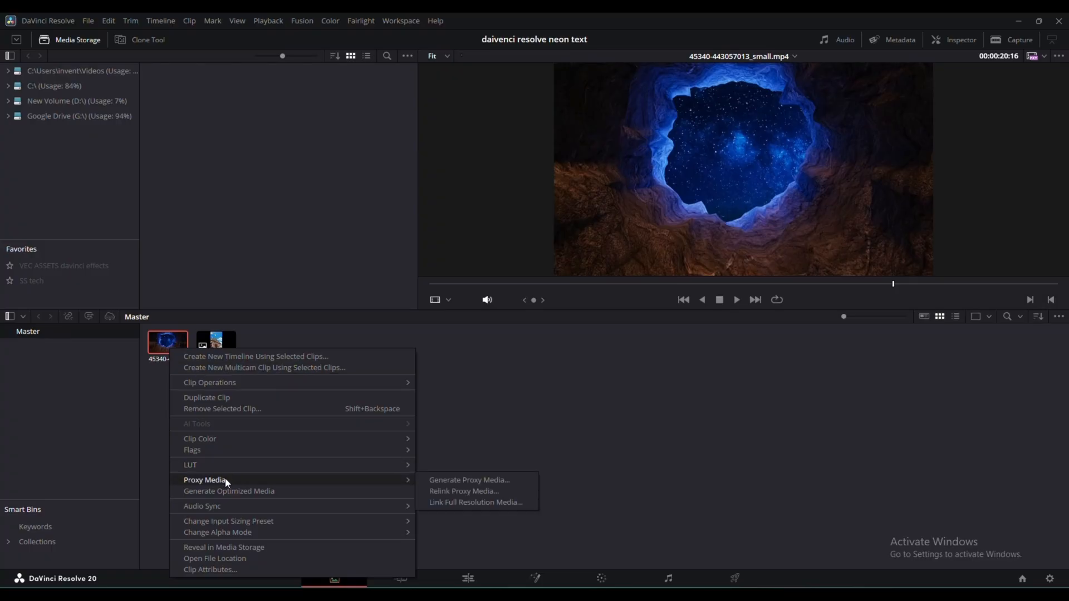
{"action": "left_click", "coordinate": [470, 481]}
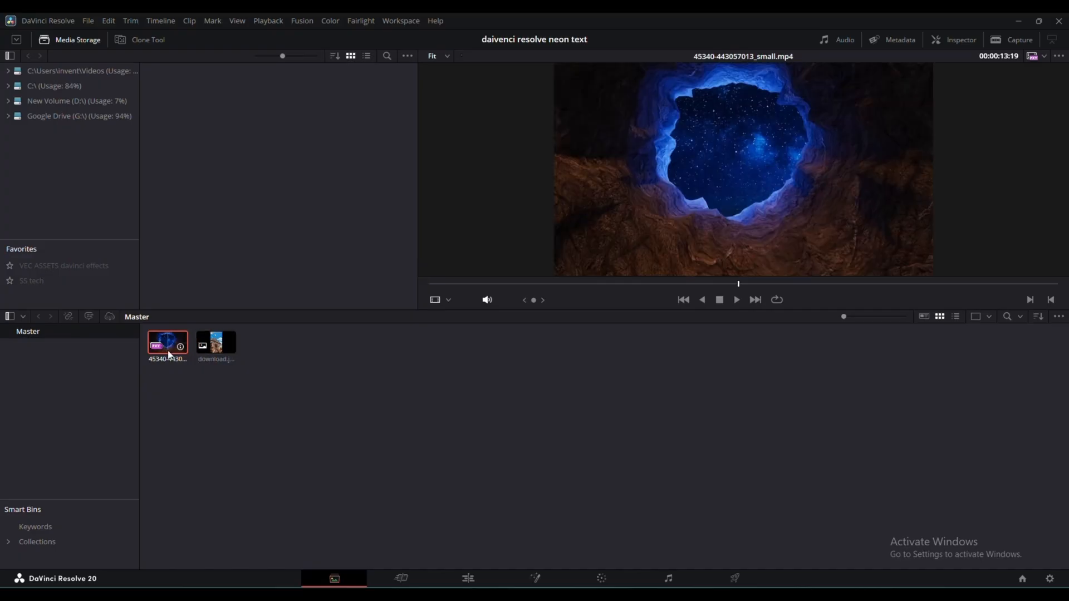
- Set the timeline playback resolution to Half on the Edit page
{"action": "left_click", "coordinate": [466, 578]}
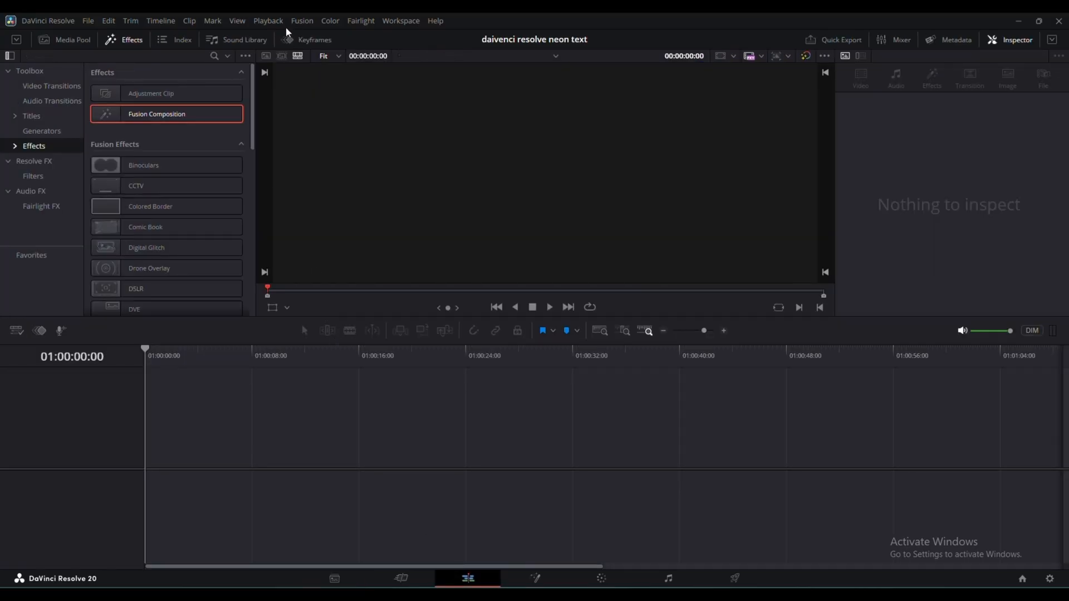
{"action": "left_click", "coordinate": [269, 20]}
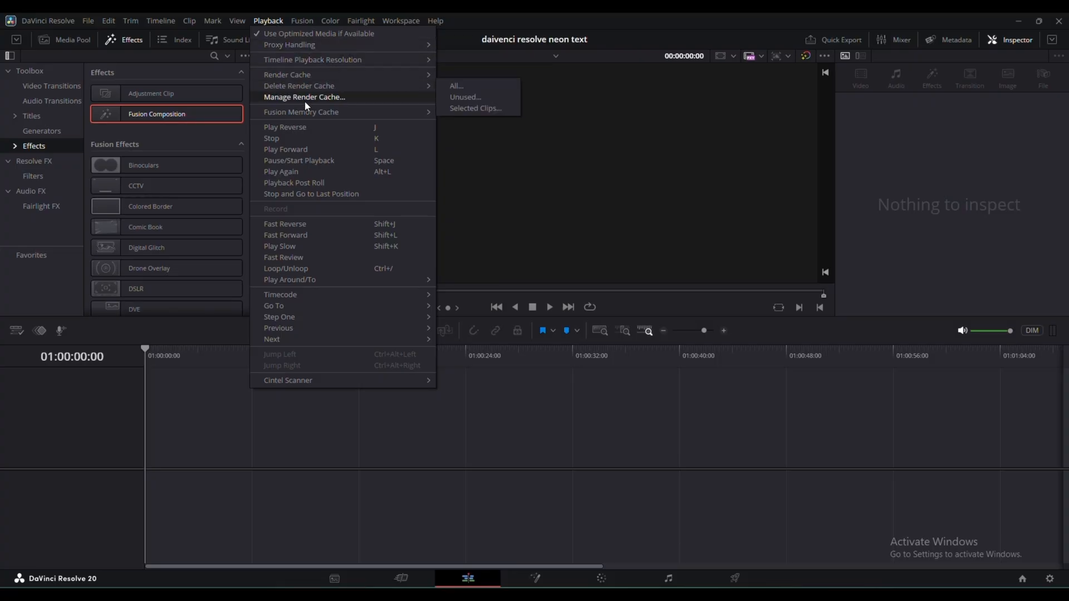
{"action": "mouse_move", "coordinate": [319, 87]}
{"action": "mouse_move", "coordinate": [329, 66]}
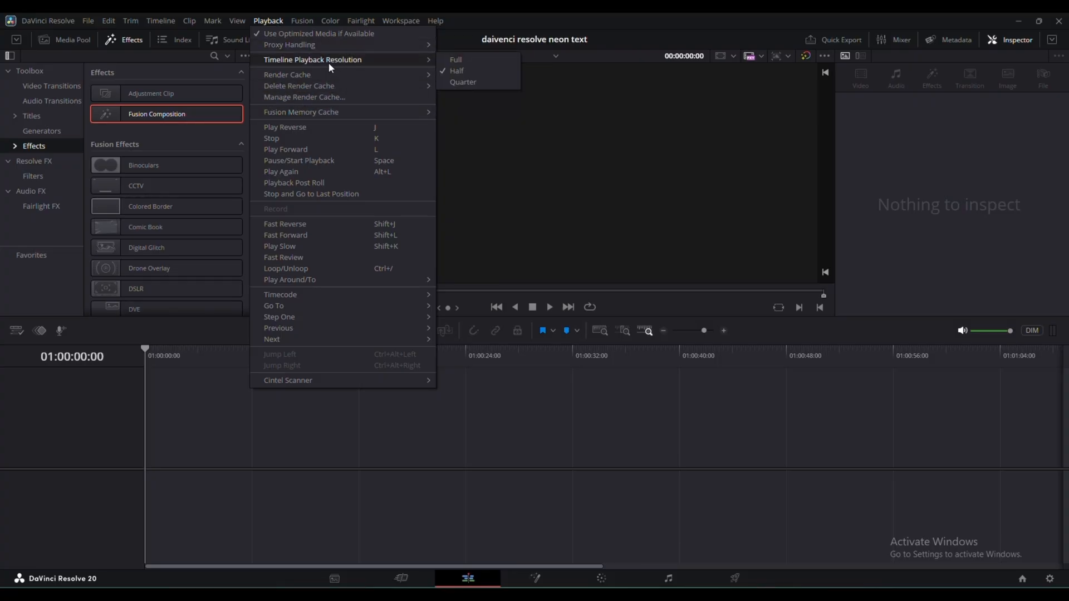
{"action": "left_click", "coordinate": [457, 71]}
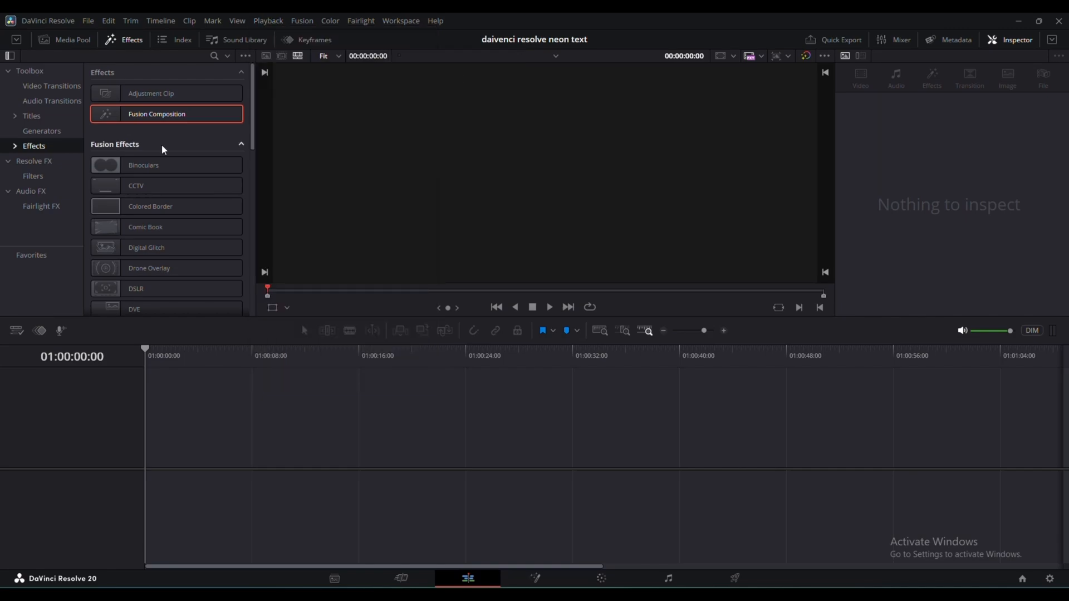
{"action": "left_click", "coordinate": [79, 46]}
{"action": "left_click", "coordinate": [117, 98]}
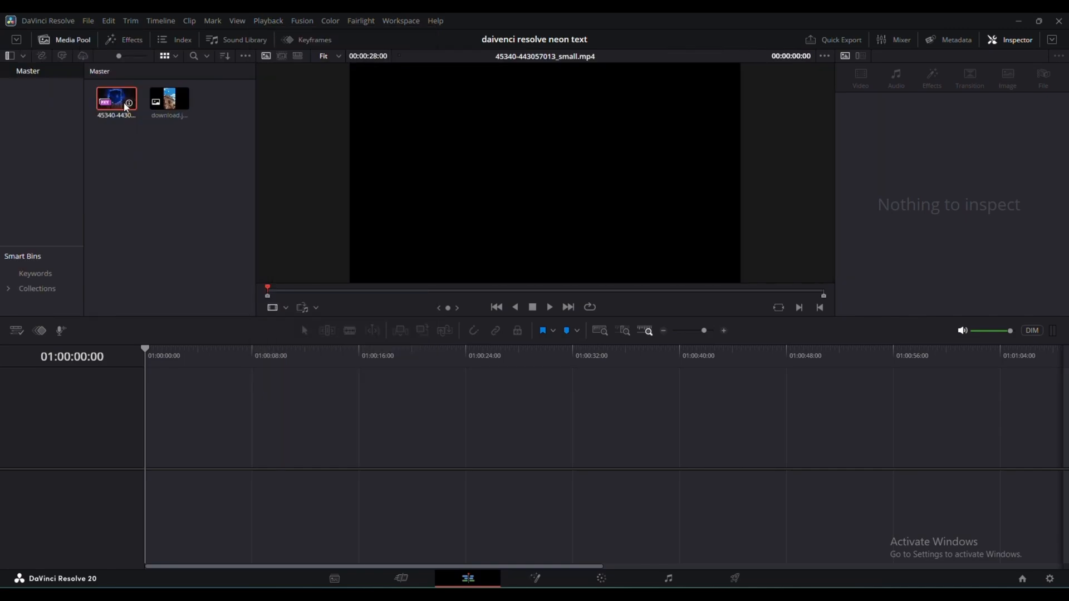
{"action": "left_click_drag", "start_coordinate": [116, 98], "coordinate": [145, 455]}
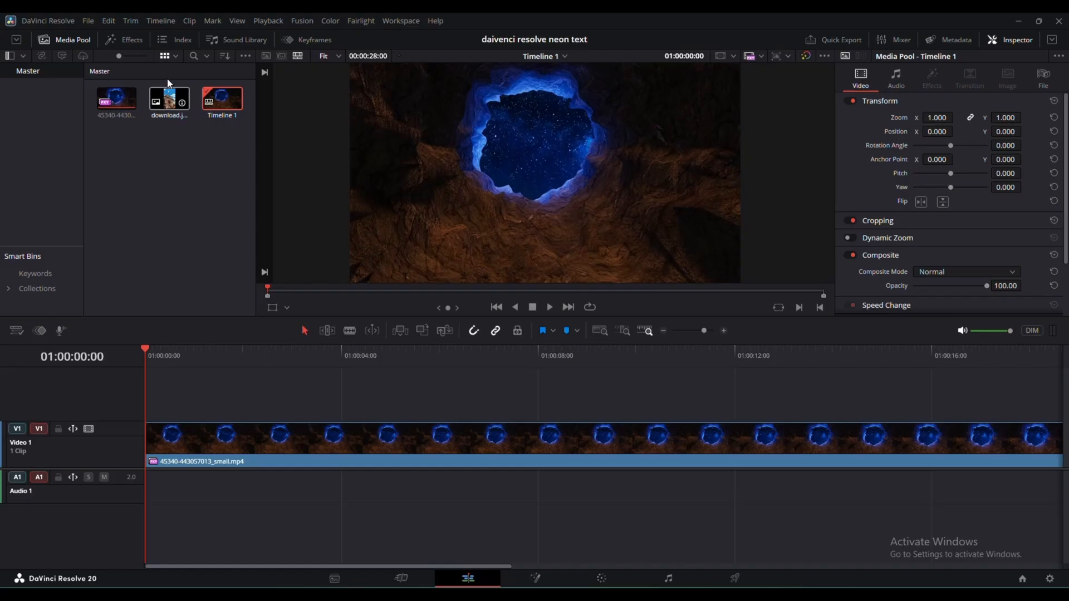
- Add a Fusion Composition on a second video track above the start of the cave clip and select it
{"action": "left_click", "coordinate": [123, 41]}
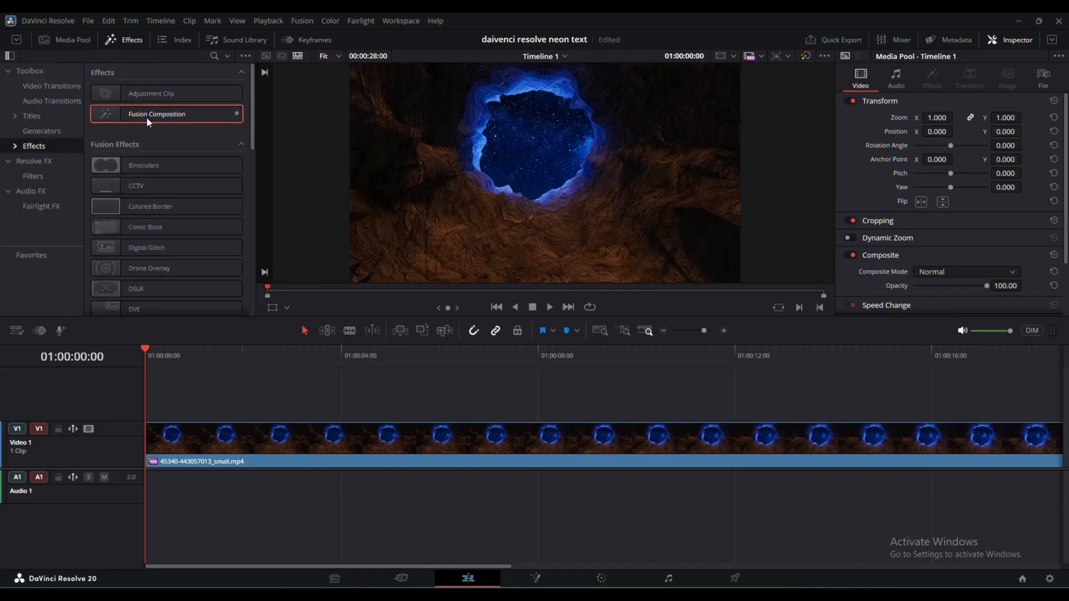
{"action": "left_click_drag", "start_coordinate": [146, 116], "coordinate": [147, 410]}
{"action": "left_click", "coordinate": [236, 395]}
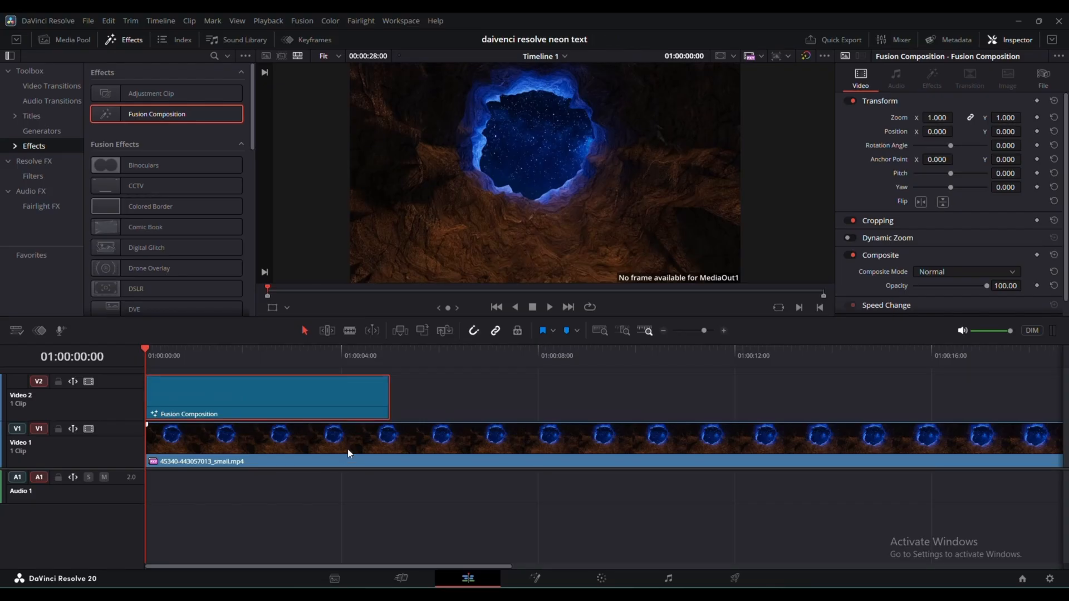
- Open the composition on the Fusion page and bring in the cave clip as a media input well apart from MediaOut1
{"action": "left_click", "coordinate": [534, 580]}
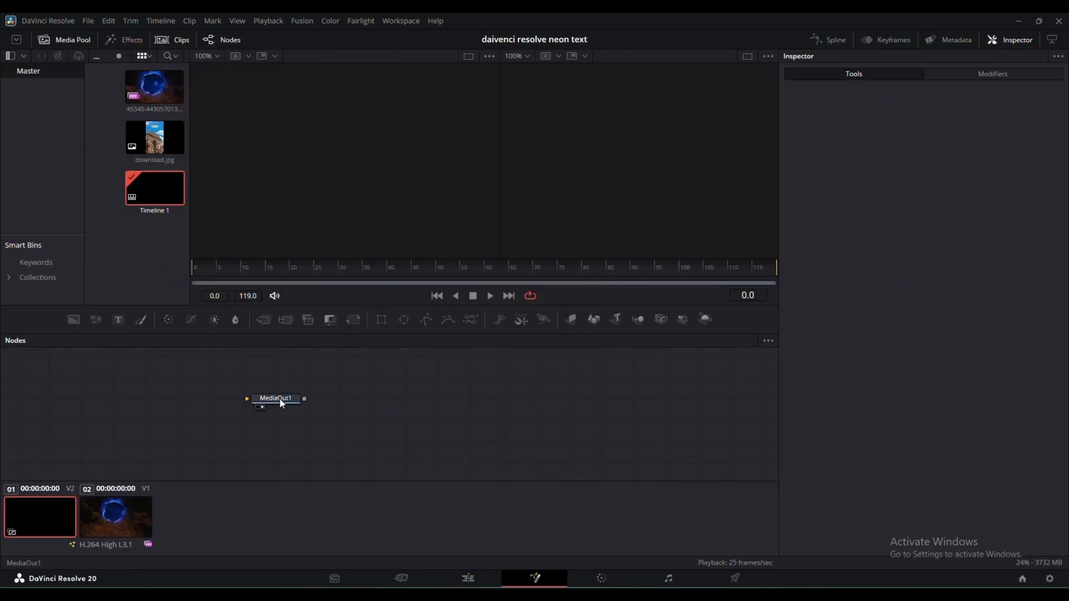
{"action": "left_click_drag", "start_coordinate": [280, 405], "coordinate": [590, 407]}
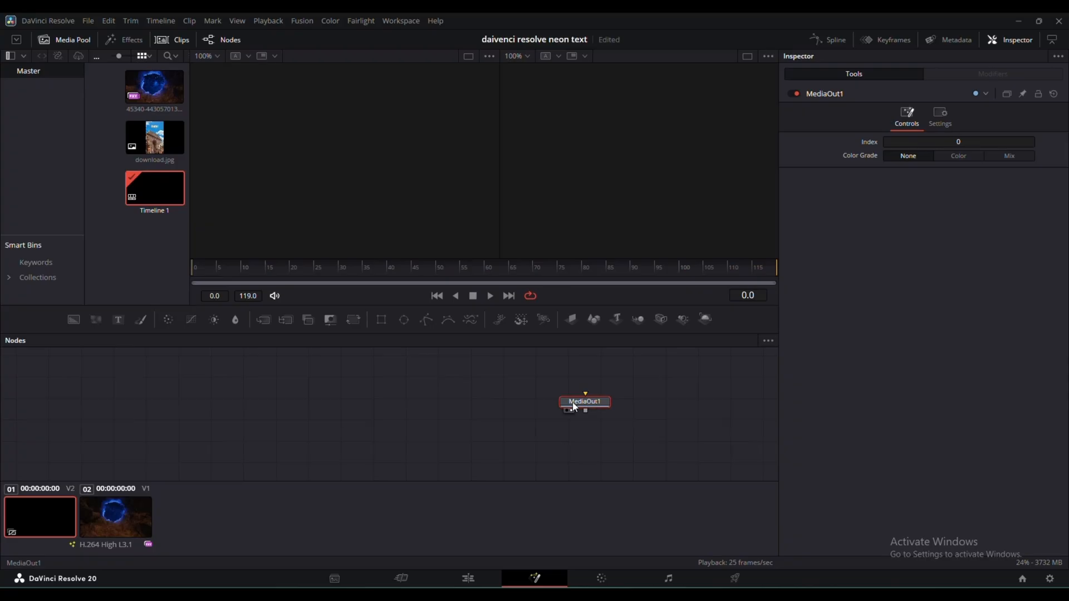
{"action": "left_click_drag", "start_coordinate": [154, 86], "coordinate": [146, 405]}
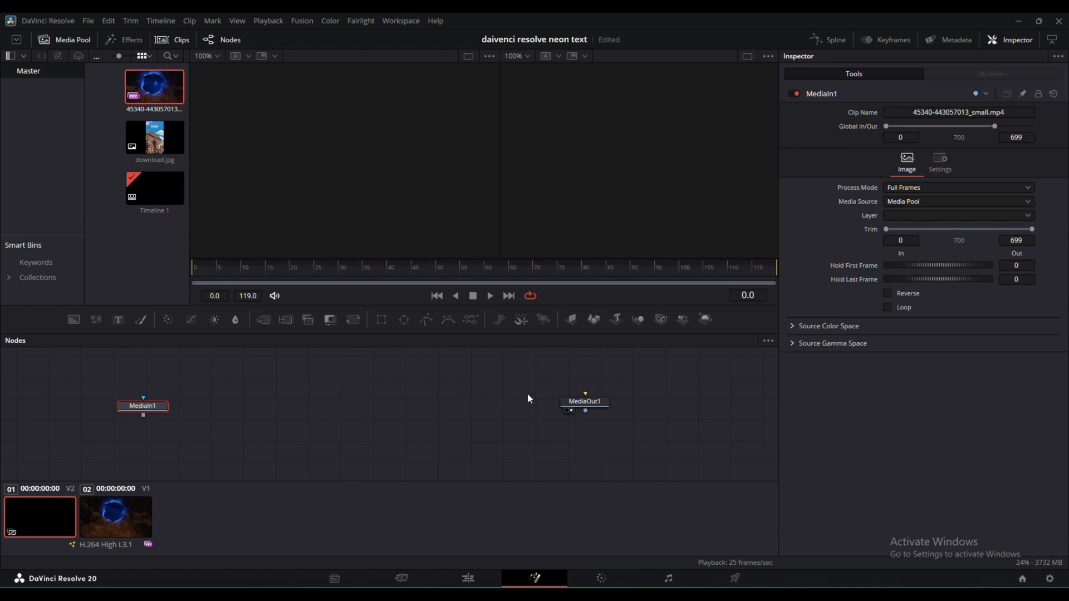
{"action": "left_click", "coordinate": [593, 405]}
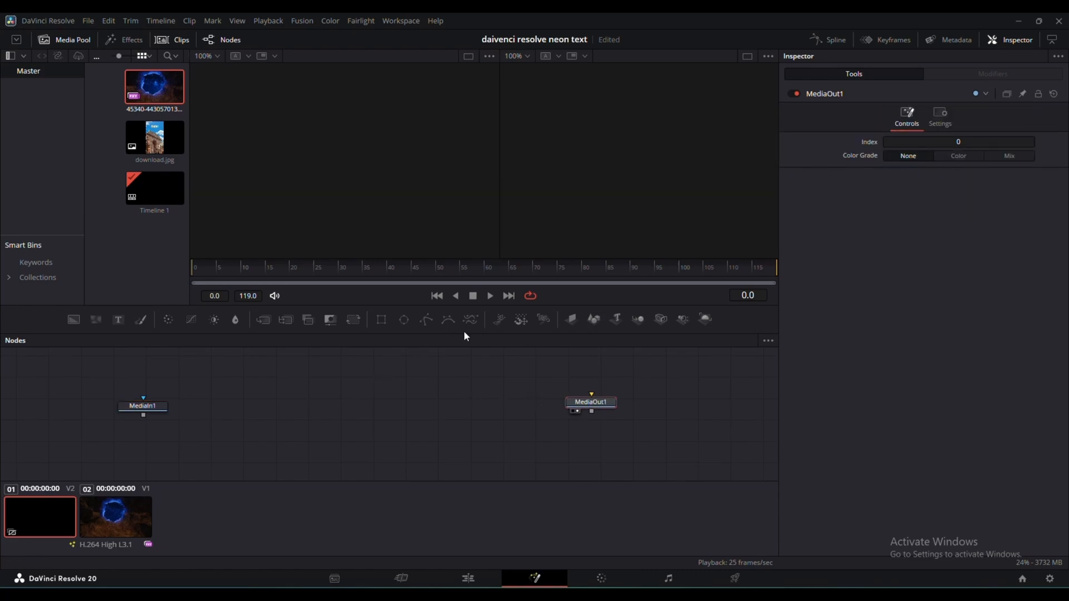
- Add a Text 3D node and a Camera 3D node joined by a Merge 3D node between the media input and output
{"action": "left_click", "coordinate": [619, 320]}
{"action": "left_click_drag", "start_coordinate": [593, 419], "coordinate": [317, 423]}
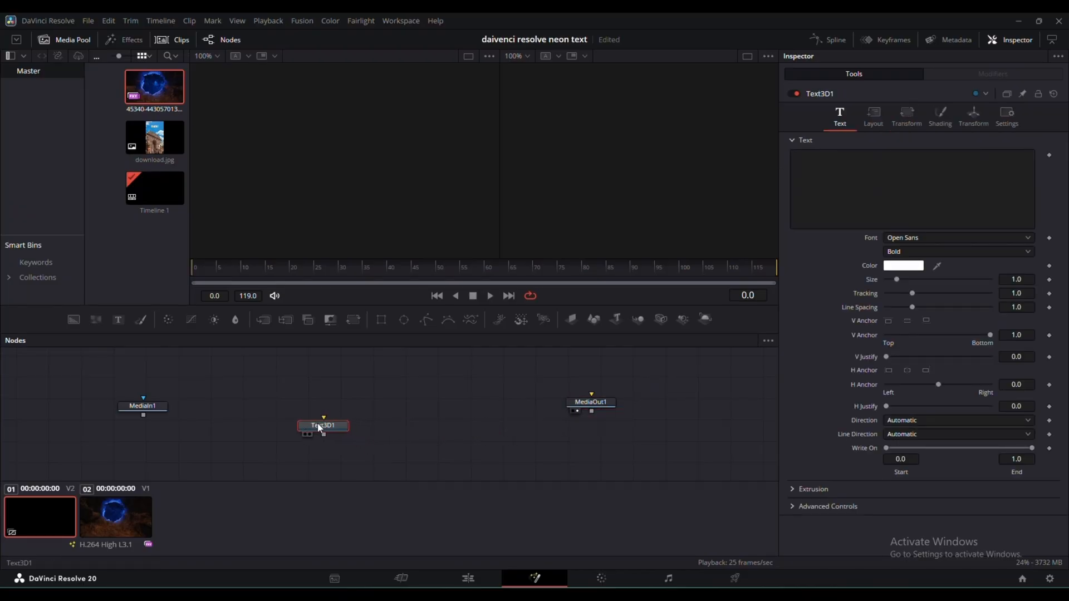
{"action": "left_click", "coordinate": [663, 322]}
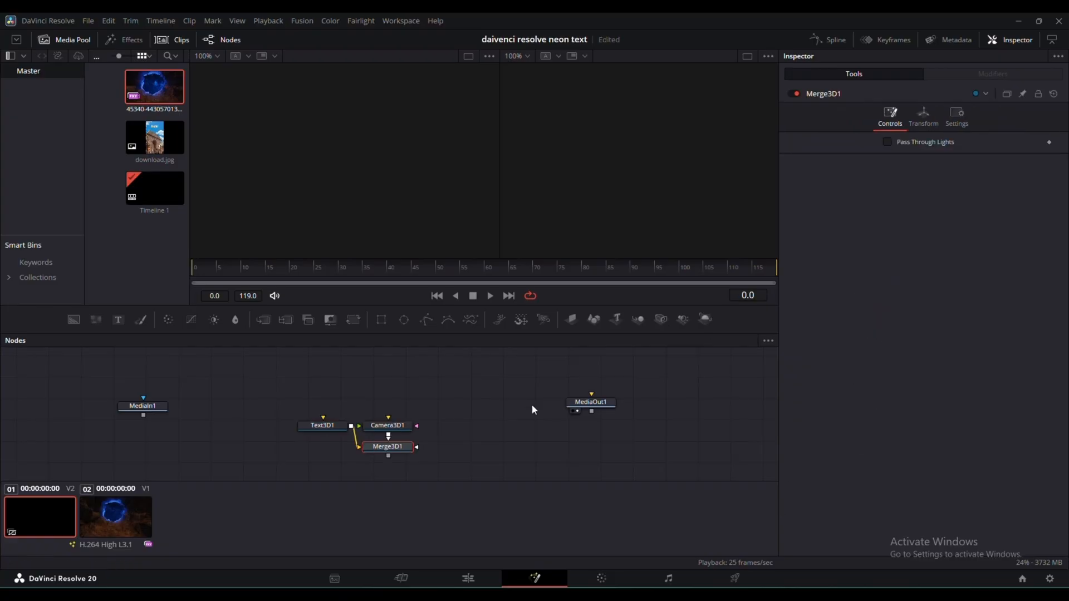
- Rearrange the node graph so that the text and camera nodes sit side by side beneath Merge3D1
{"action": "left_click_drag", "start_coordinate": [388, 452], "coordinate": [332, 455]}
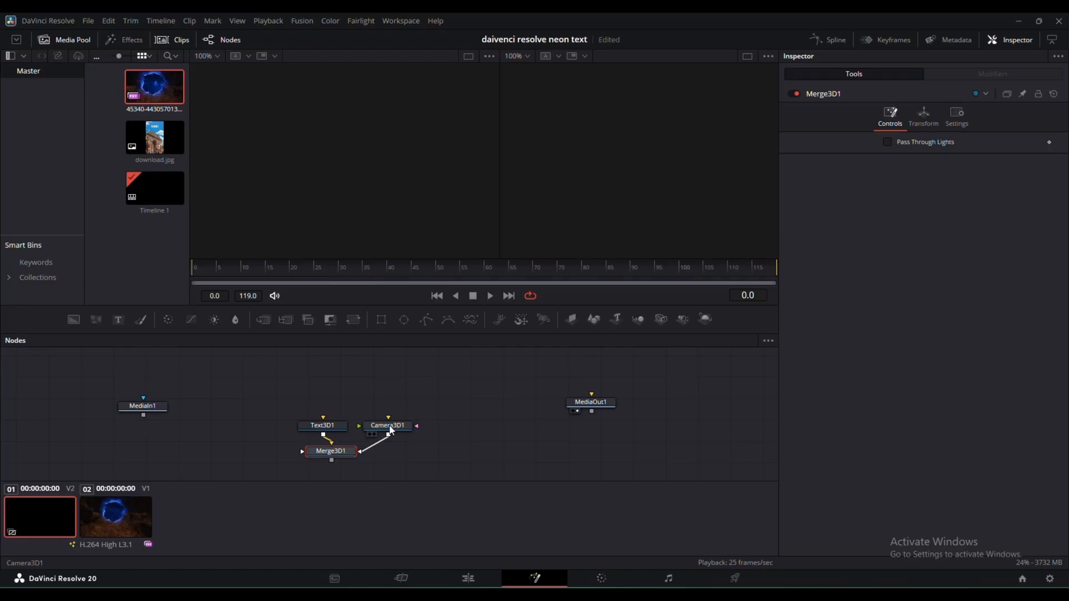
{"action": "left_click_drag", "start_coordinate": [388, 432], "coordinate": [369, 480]}
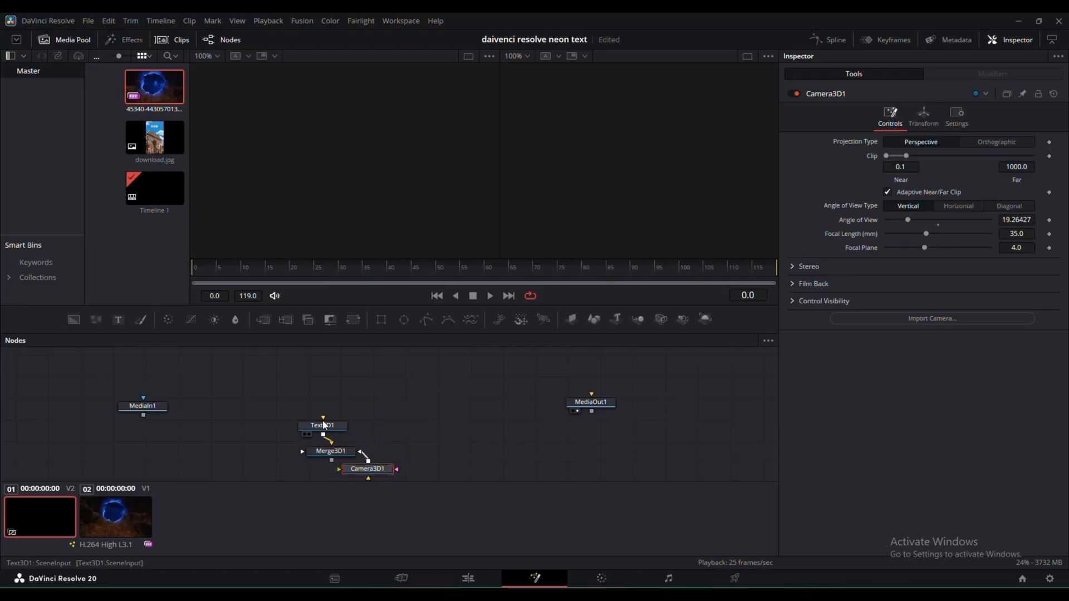
{"action": "left_click_drag", "start_coordinate": [323, 418], "coordinate": [301, 470]}
{"action": "mouse_move", "coordinate": [332, 452]}
{"action": "left_mouse_down"}
{"action": "mouse_move", "coordinate": [318, 440]}
{"action": "mouse_move", "coordinate": [329, 440]}
{"action": "left_mouse_up"}
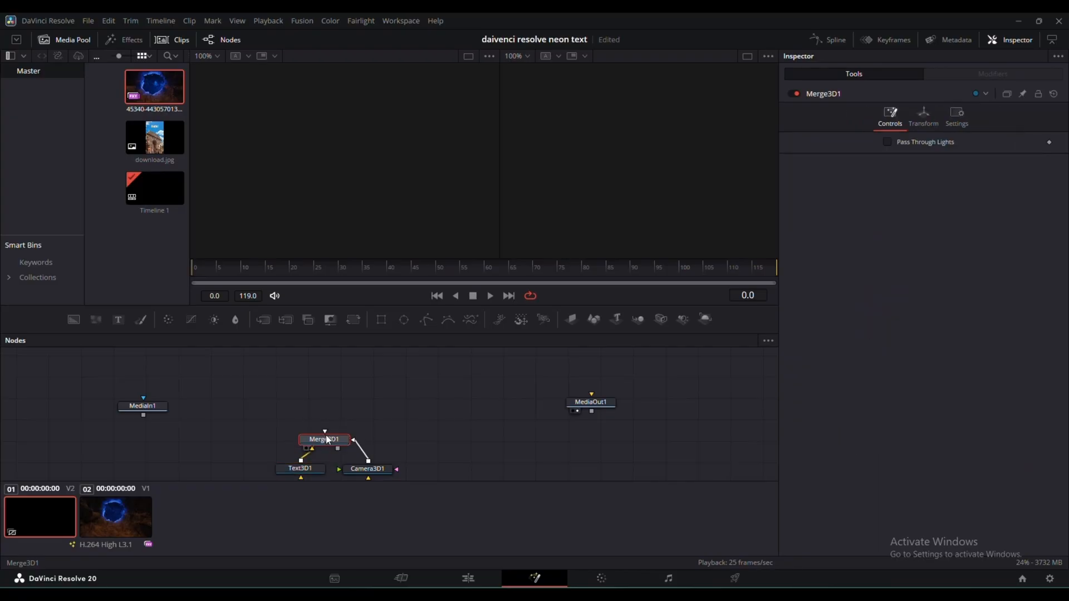
- Add a Renderer 3D node after Merge3D1 and place it above the merge node
{"action": "left_click", "coordinate": [707, 319]}
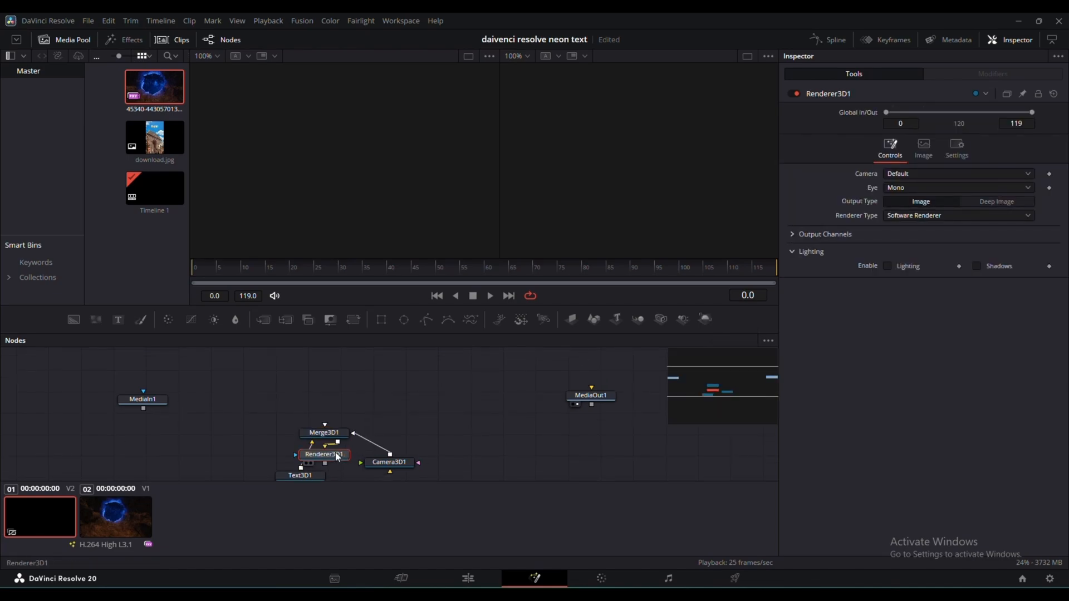
{"action": "left_click_drag", "start_coordinate": [337, 457], "coordinate": [303, 449]}
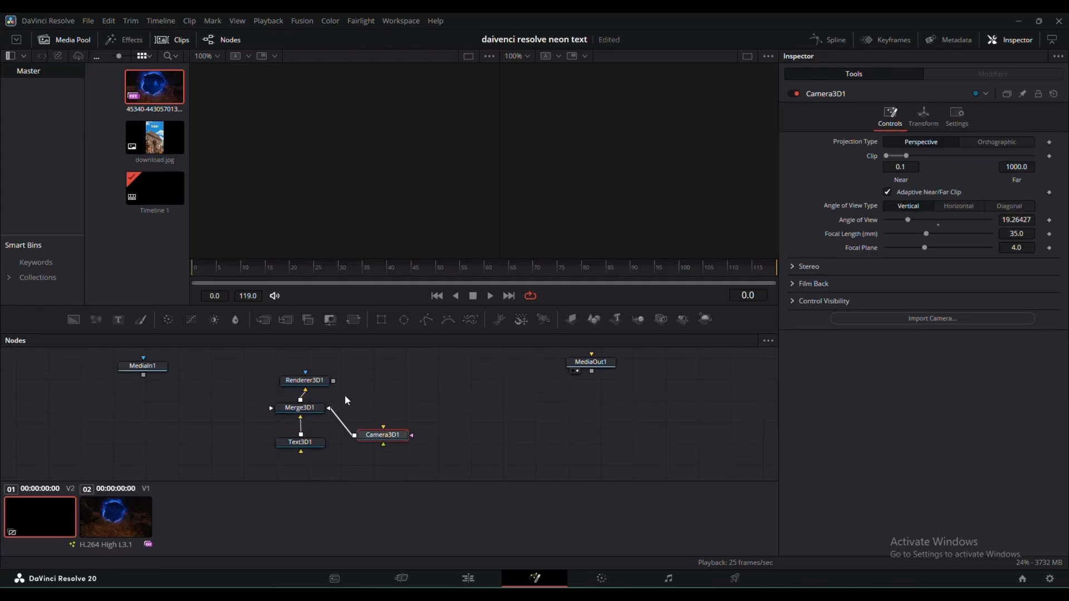
{"action": "scroll", "coordinate": [349, 394], "scroll_direction": "up", "scroll_amount": 1}
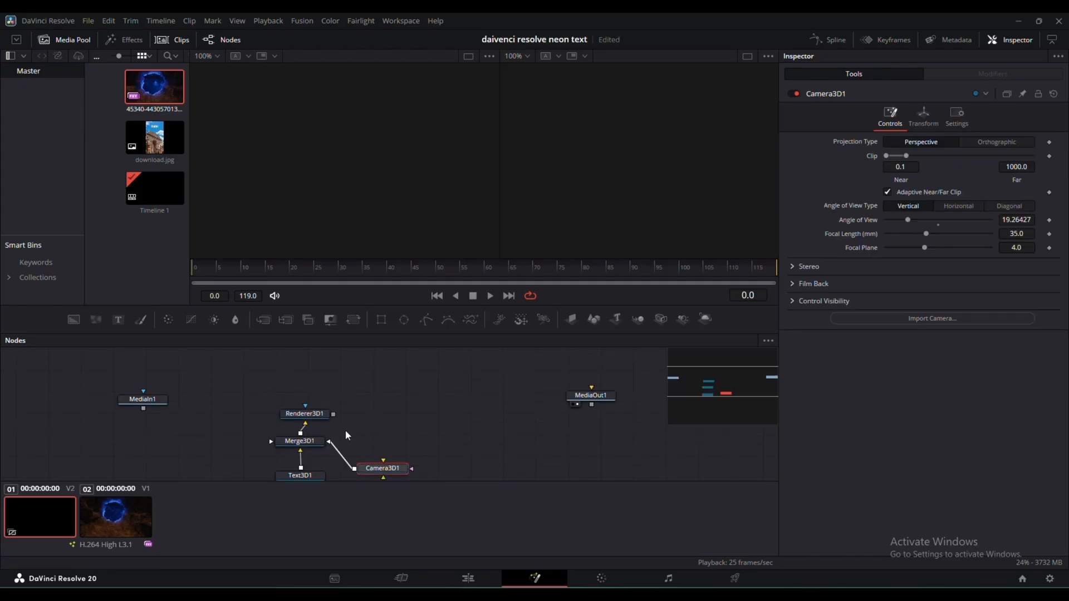
{"action": "scroll", "coordinate": [345, 430], "scroll_direction": "down", "scroll_amount": 1}
- Display MediaIn1 in the first viewer and Text3D1 in the second viewer
{"action": "left_click", "coordinate": [305, 444]}
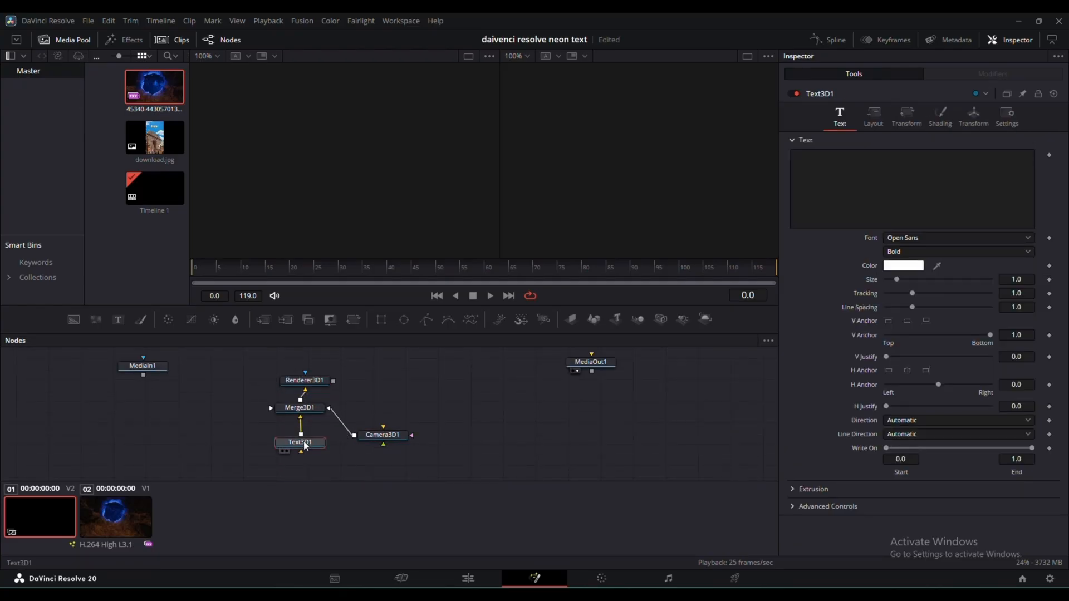
{"action": "left_click", "coordinate": [125, 375]}
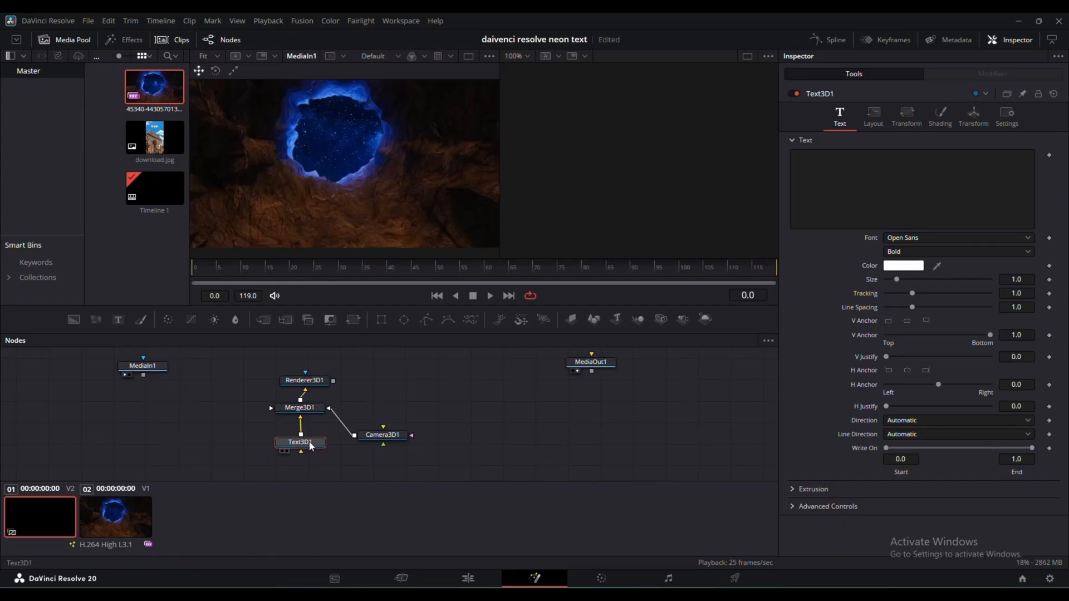
{"action": "left_click", "coordinate": [287, 451]}
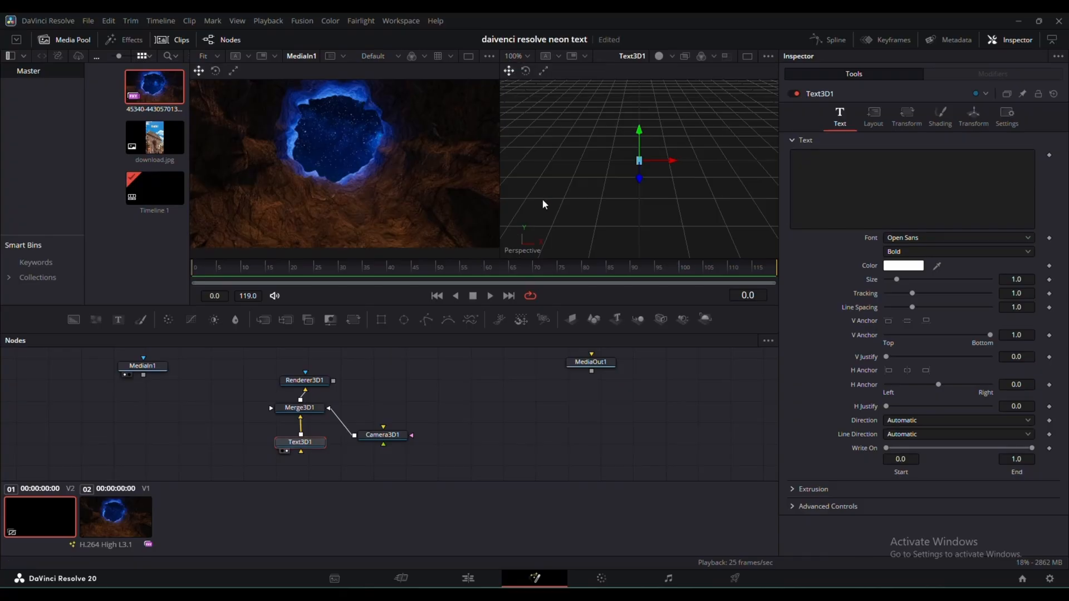
- Enter "ss tech" as the styled text of Text3D1
{"action": "left_click", "coordinate": [822, 178]}
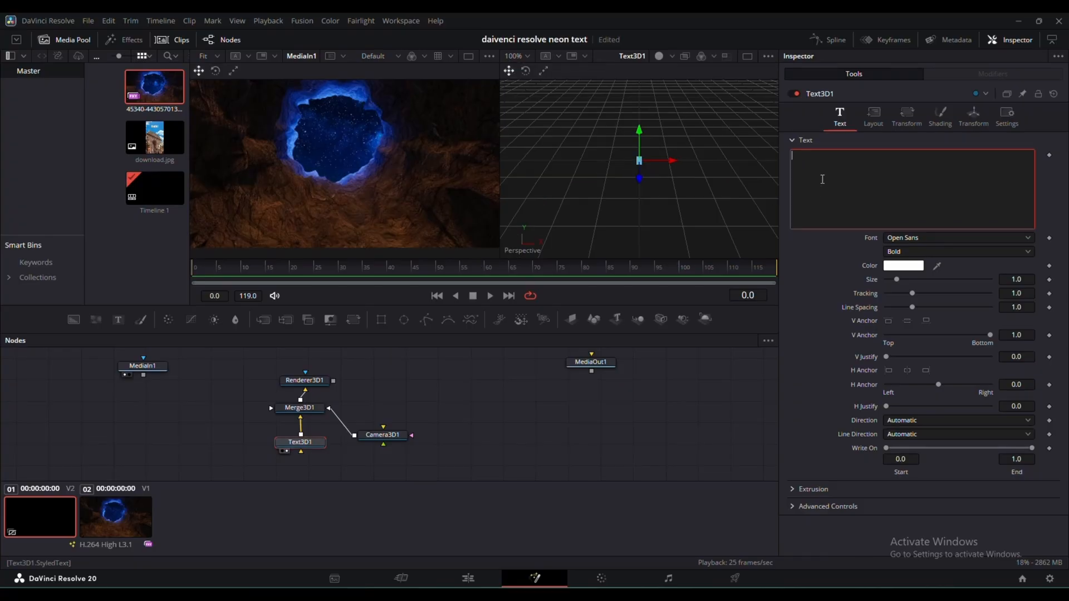
{"action": "type", "text": "ss tech"}
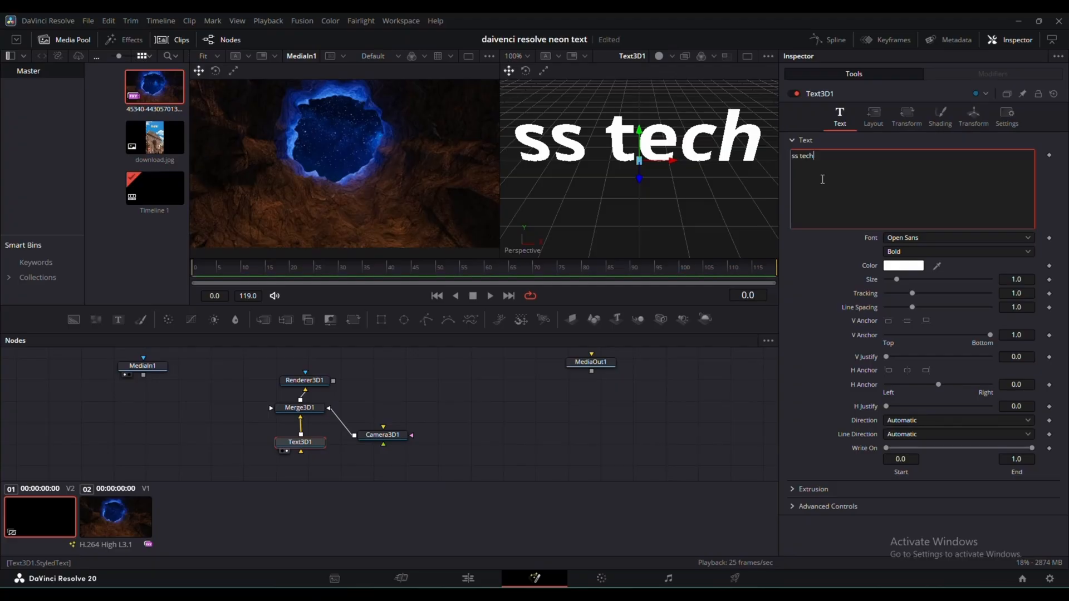
- Extrude the 3D text with a depth of about 0.078, 1 extrusion subdivision and a bevel depth of about 0.034
{"action": "left_click", "coordinate": [793, 490]}
{"action": "left_click", "coordinate": [793, 490]}
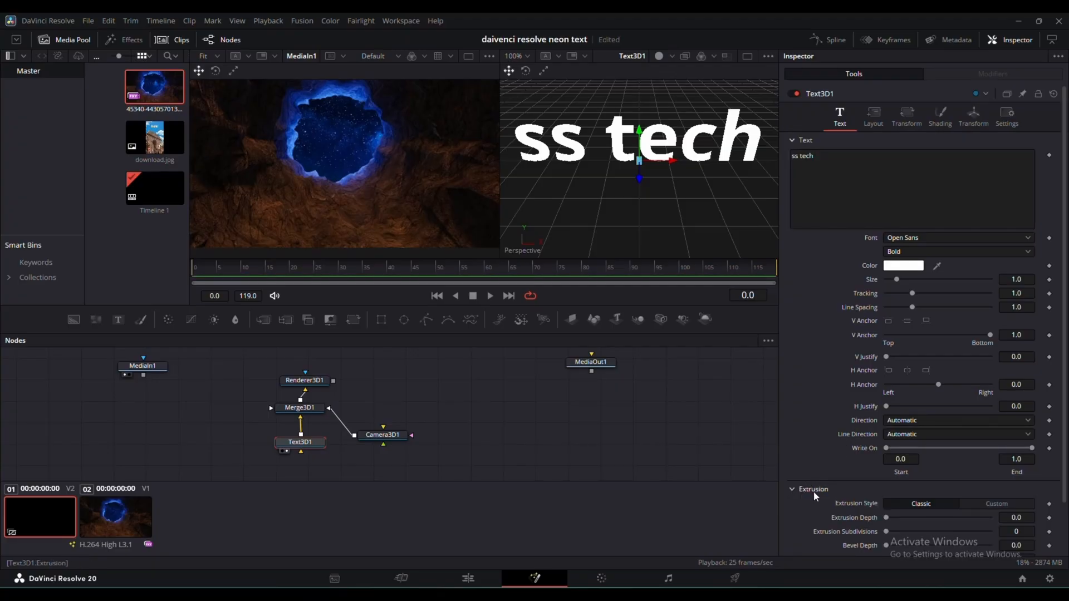
{"action": "scroll", "coordinate": [832, 497], "scroll_direction": "down", "scroll_amount": 2}
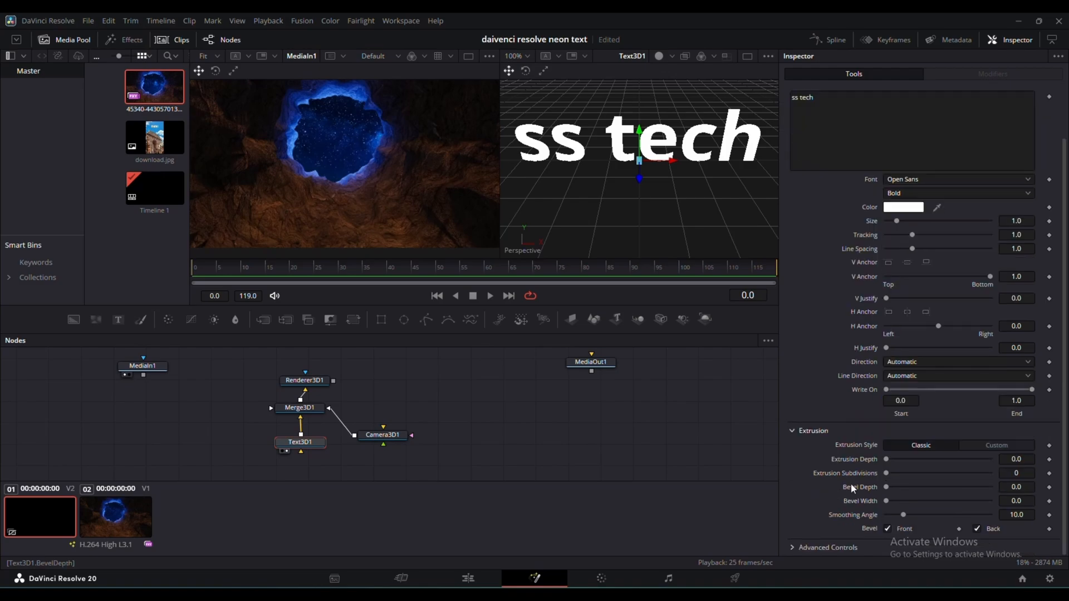
{"action": "left_click_drag", "start_coordinate": [887, 460], "coordinate": [928, 467]}
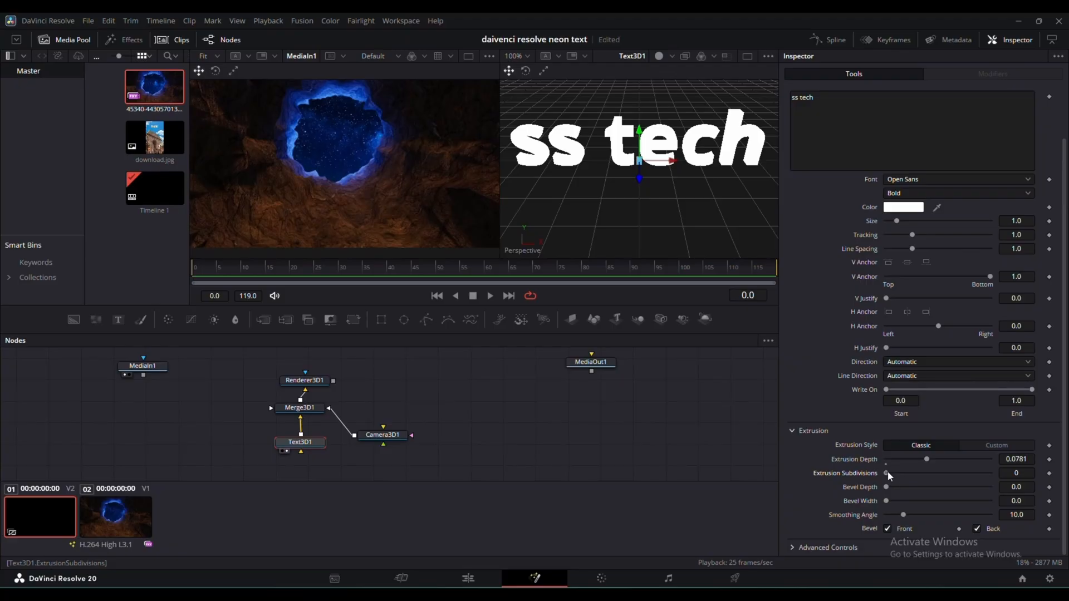
{"action": "left_click_drag", "start_coordinate": [886, 487], "coordinate": [884, 509]}
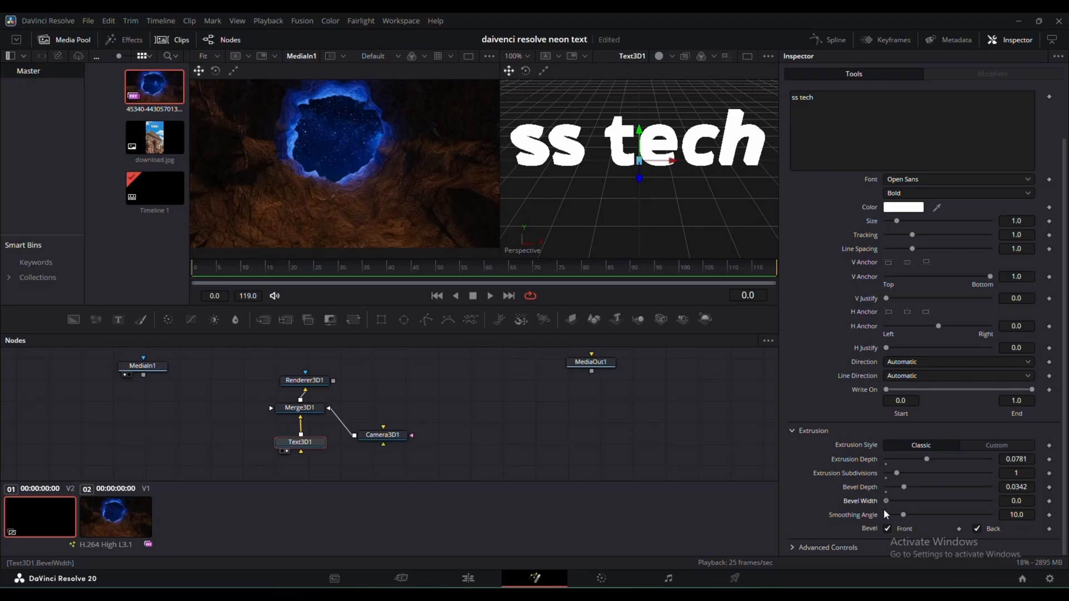
- Change the 3D text color to bright cyan, #11fff7
{"action": "scroll", "coordinate": [875, 494], "scroll_direction": "up", "scroll_amount": 2}
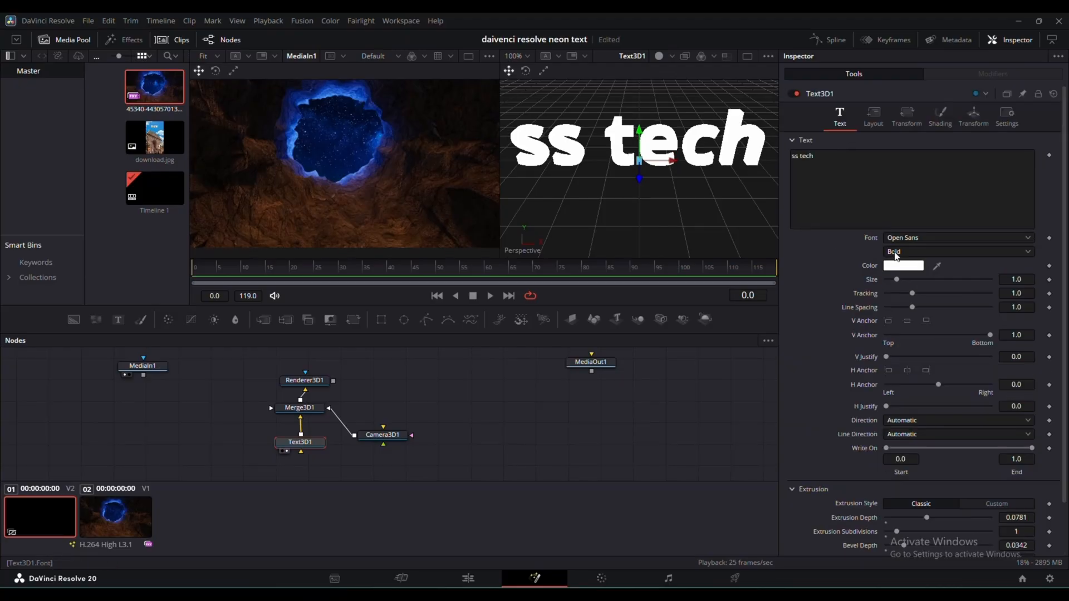
{"action": "left_click", "coordinate": [904, 265]}
{"action": "left_click_drag", "start_coordinate": [650, 284], "coordinate": [585, 221]}
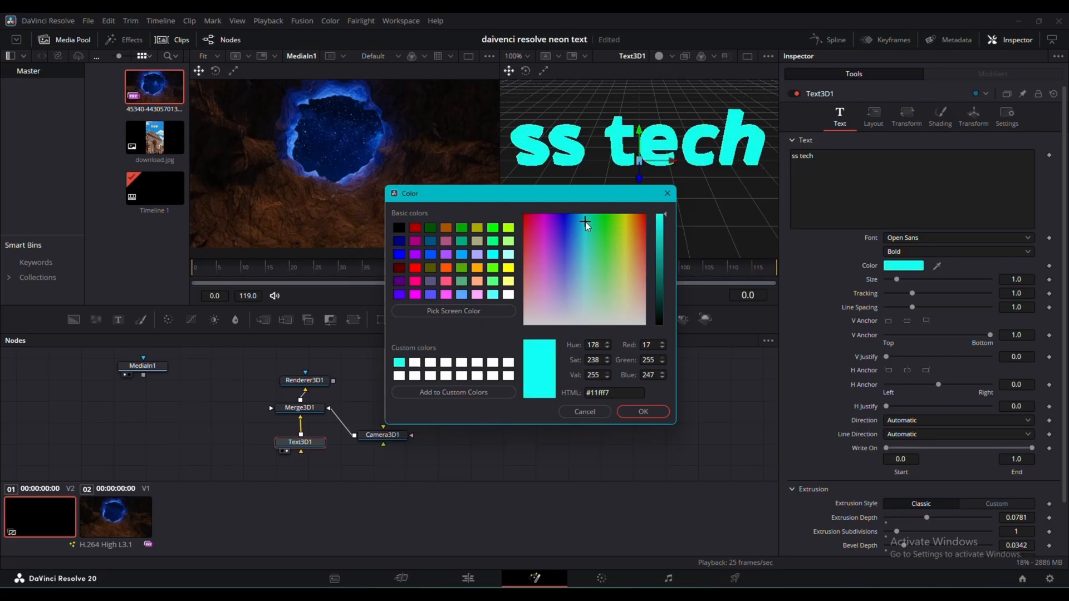
{"action": "left_click", "coordinate": [645, 413]}
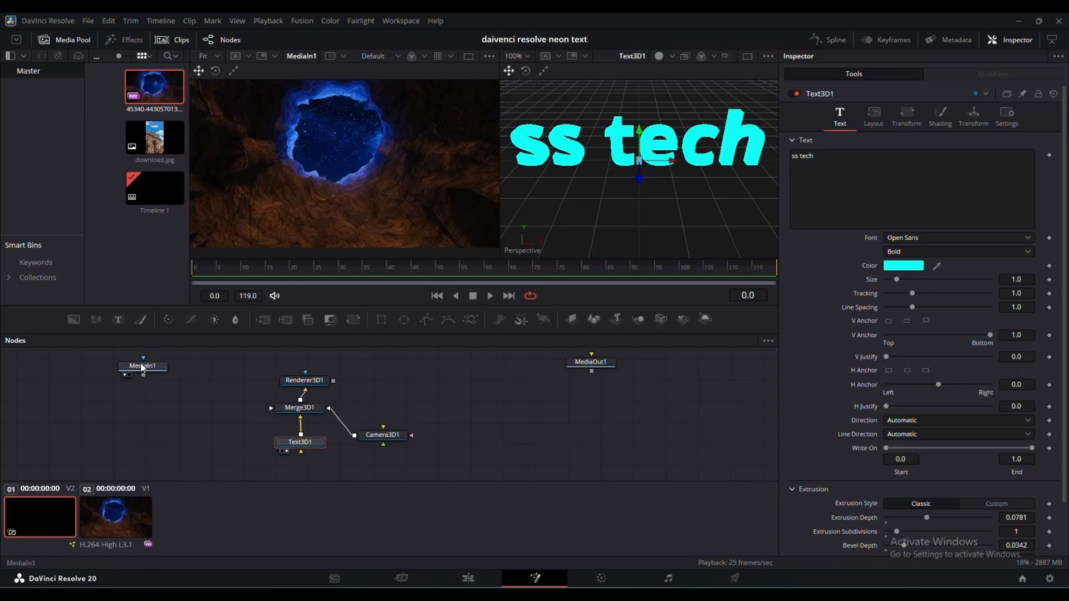
- Add a Merge node to the output of MediaIn1 and place it below that node
{"action": "left_click_drag", "start_coordinate": [146, 368], "coordinate": [144, 376]}
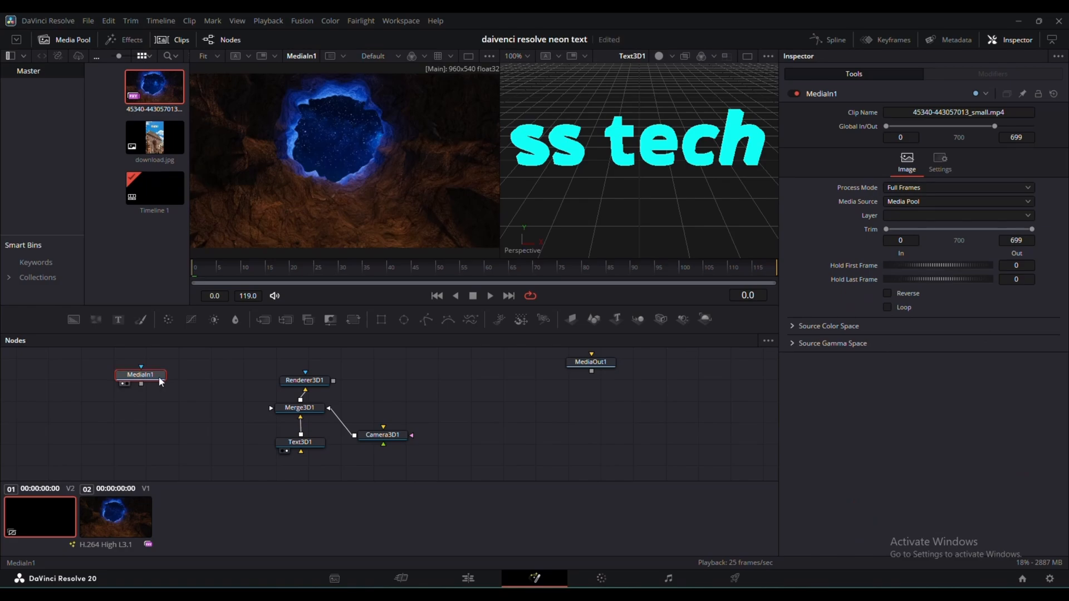
{"action": "left_click", "coordinate": [266, 320]}
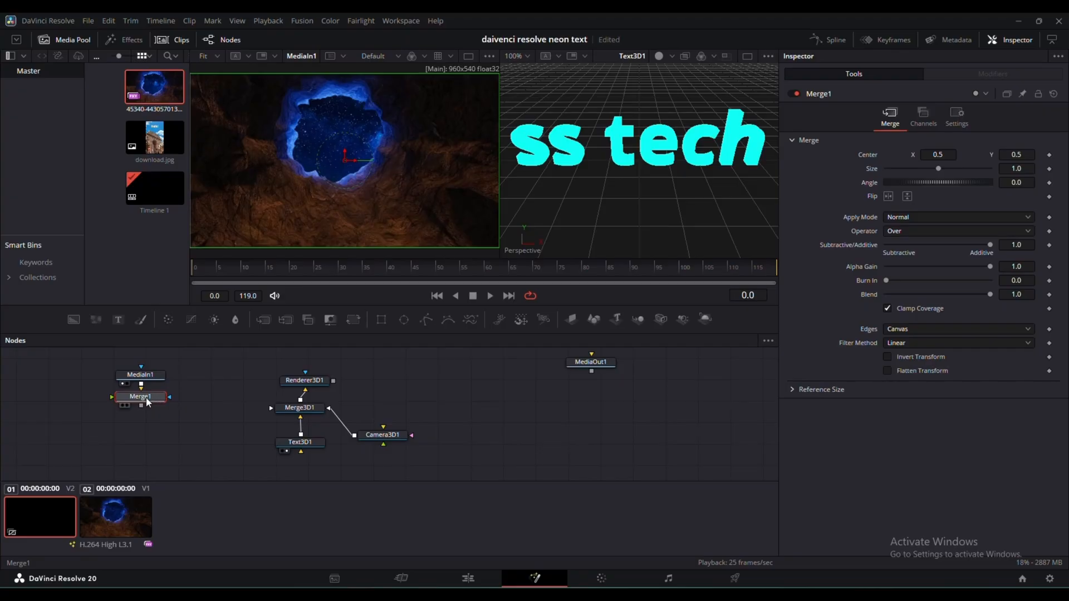
{"action": "left_click_drag", "start_coordinate": [151, 424], "coordinate": [152, 425]}
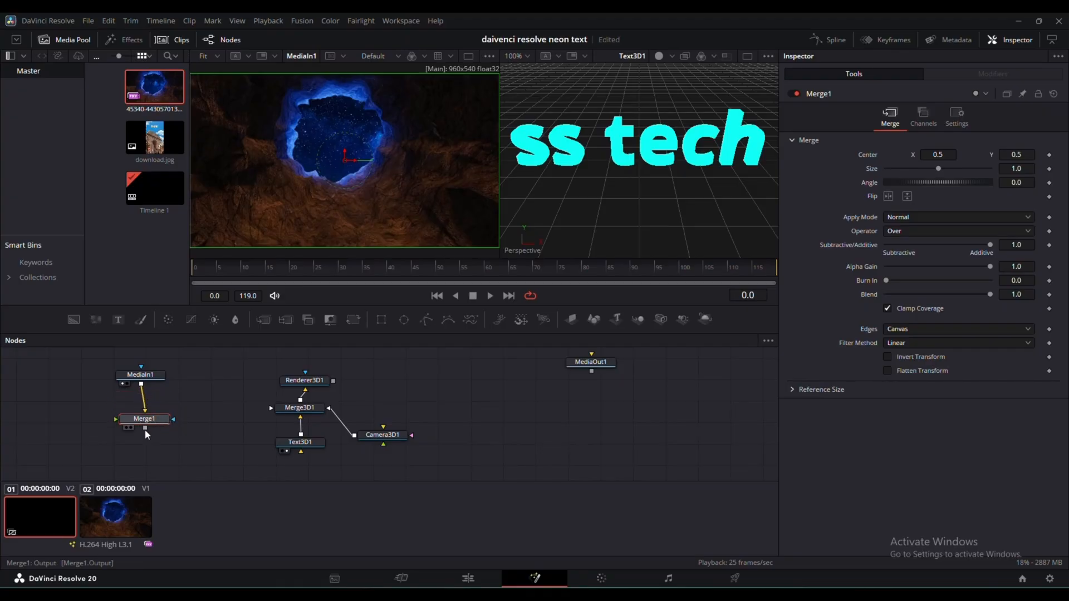
- Link Merge1 with Renderer3D1 and MediaOut1, and arrange MediaIn1 and Merge1 close together
{"action": "left_click_drag", "start_coordinate": [152, 429], "coordinate": [301, 383]}
{"action": "left_click", "coordinate": [326, 384]}
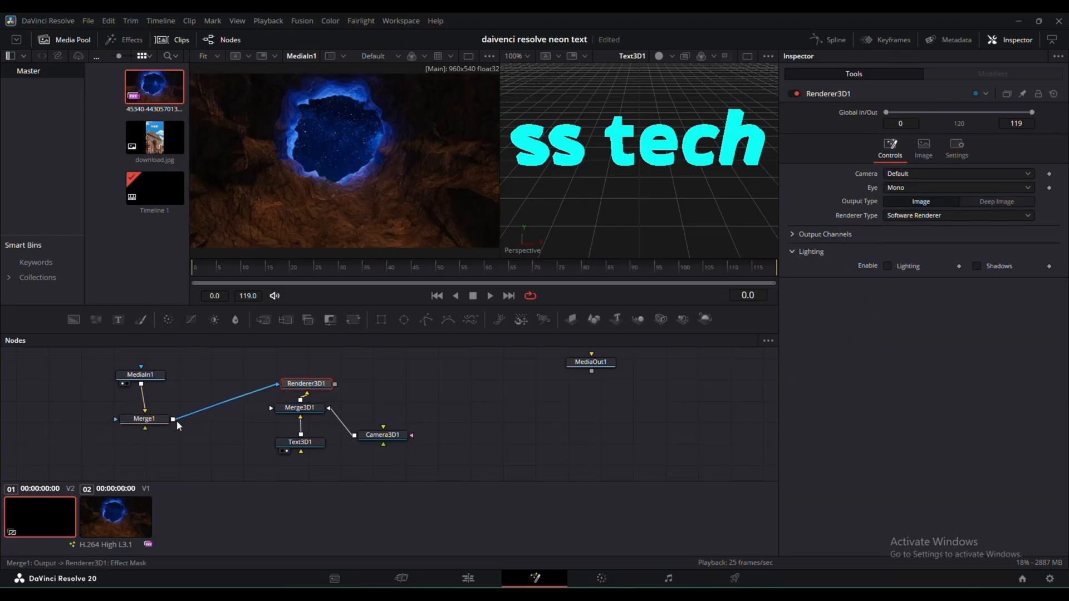
{"action": "left_click_drag", "start_coordinate": [146, 429], "coordinate": [592, 402]}
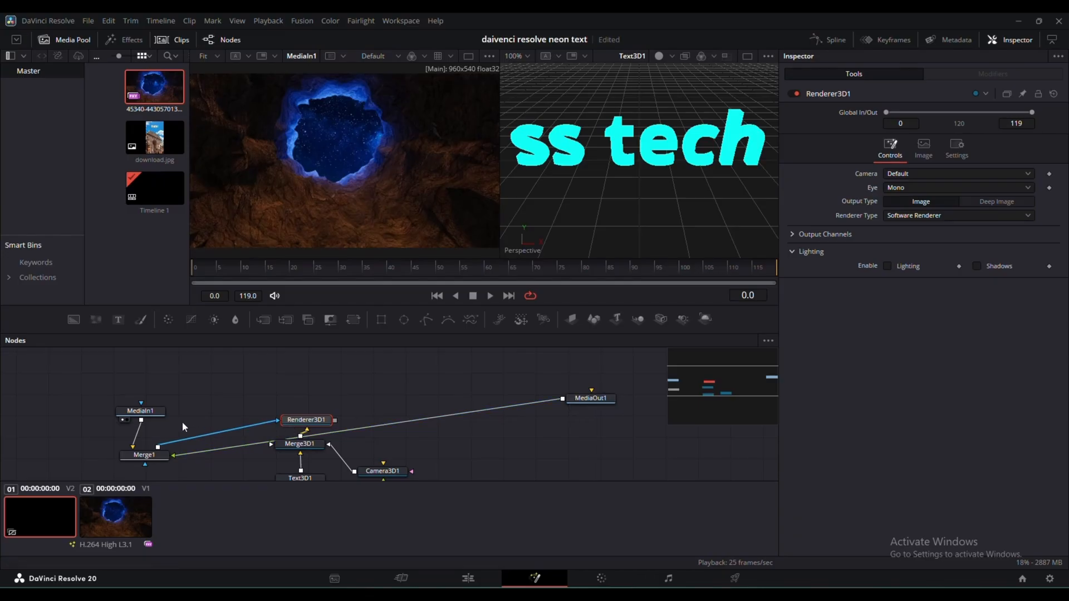
{"action": "left_click_drag", "start_coordinate": [149, 412], "coordinate": [146, 392]}
{"action": "left_click_drag", "start_coordinate": [152, 452], "coordinate": [159, 412]}
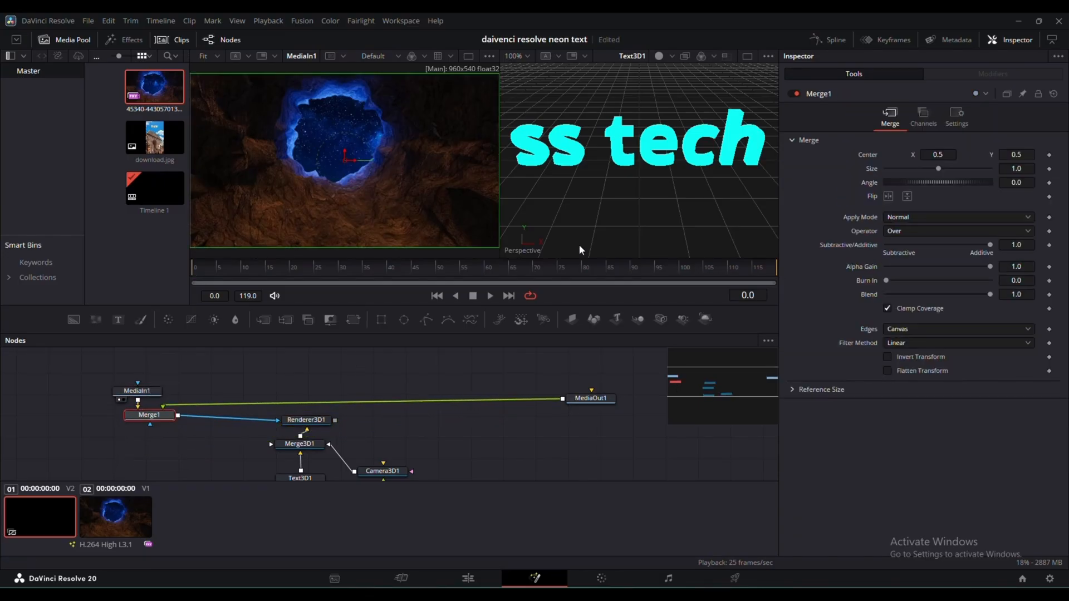
{"action": "scroll", "coordinate": [472, 396], "scroll_direction": "down", "scroll_amount": 2}
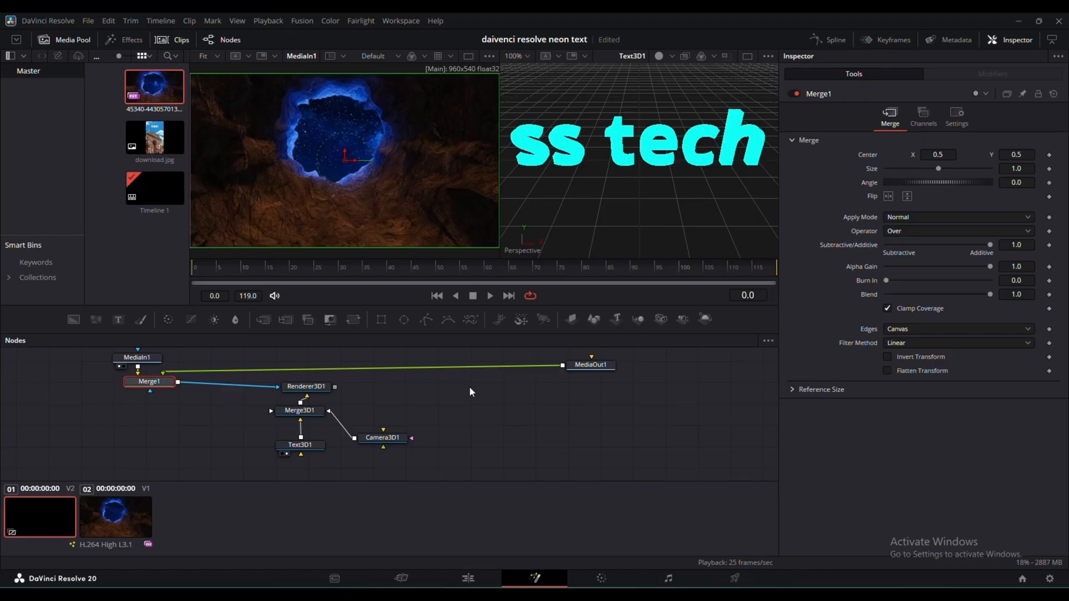
- Display Merge3D1 in the second viewer and push the merged 3D scene slightly back along its Z axis
{"action": "left_click", "coordinate": [308, 413]}
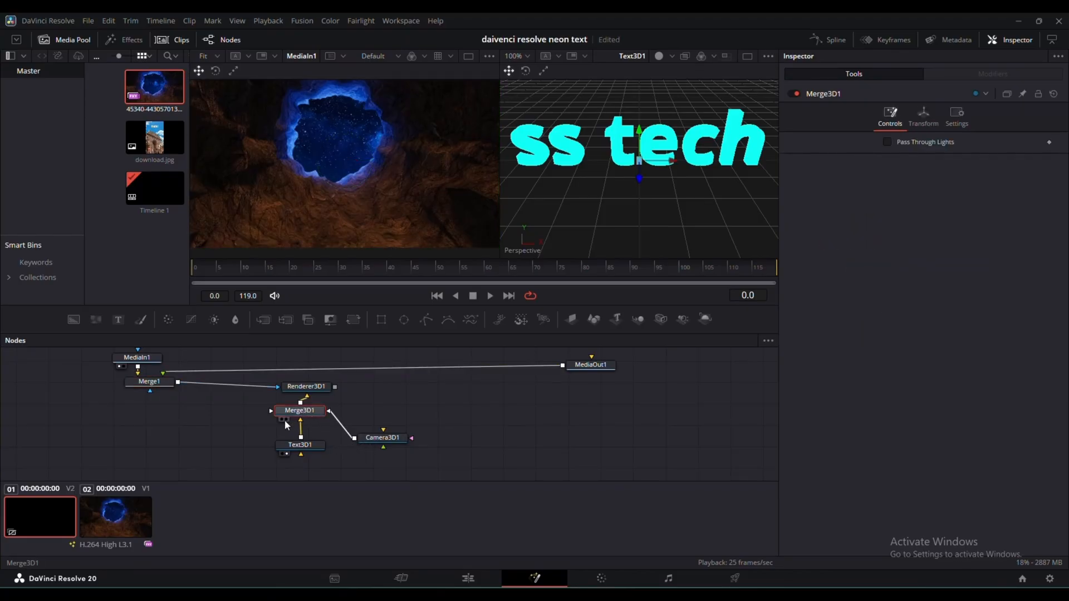
{"action": "left_click", "coordinate": [287, 419]}
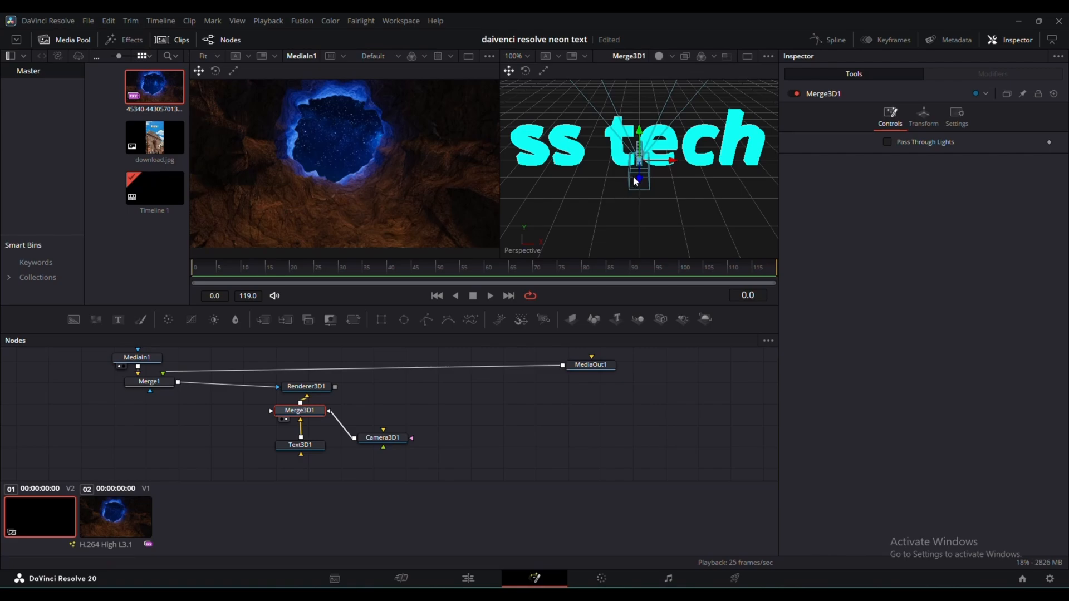
{"action": "left_click_drag", "start_coordinate": [643, 174], "coordinate": [640, 209]}
{"action": "left_click_drag", "start_coordinate": [639, 178], "coordinate": [636, 155]}
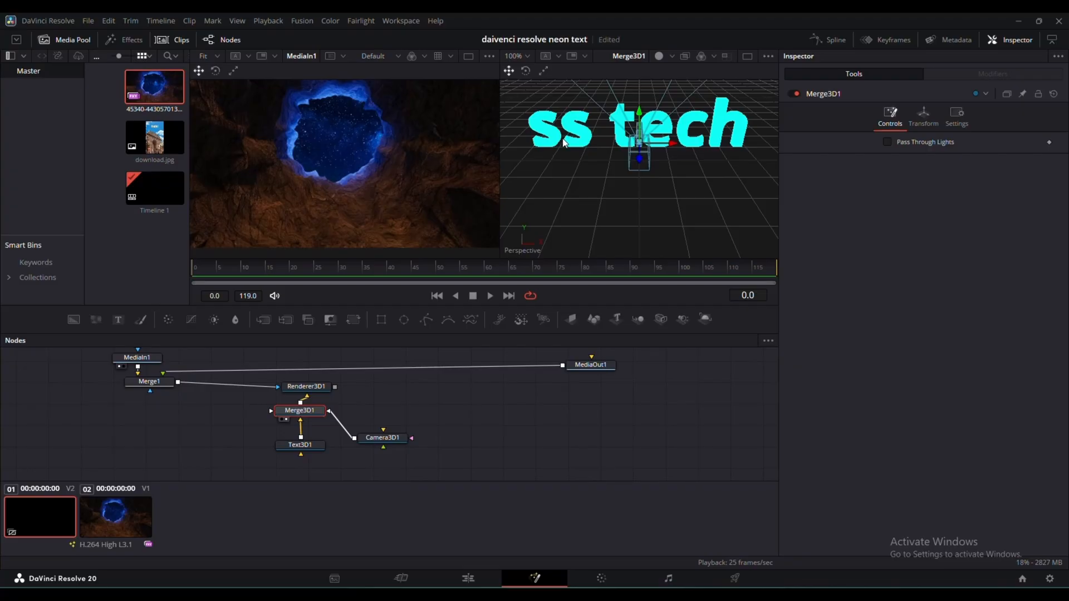
- Push the 3D text far back along its Z axis and move the camera forward, away from the text
{"action": "left_click", "coordinate": [308, 449]}
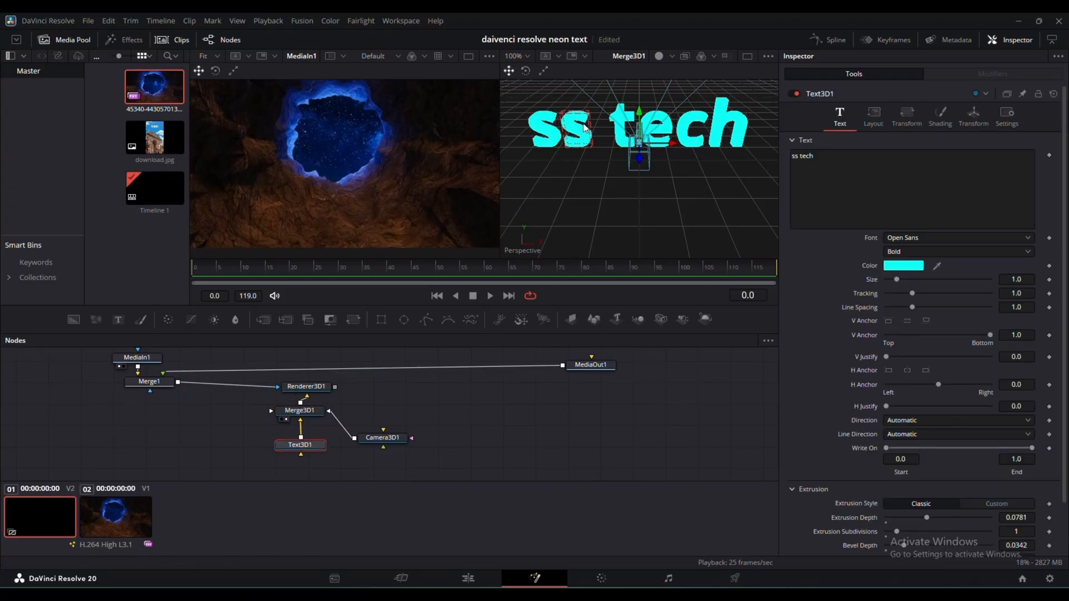
{"action": "left_click_drag", "start_coordinate": [640, 159], "coordinate": [639, 88]}
{"action": "left_click", "coordinate": [639, 159]}
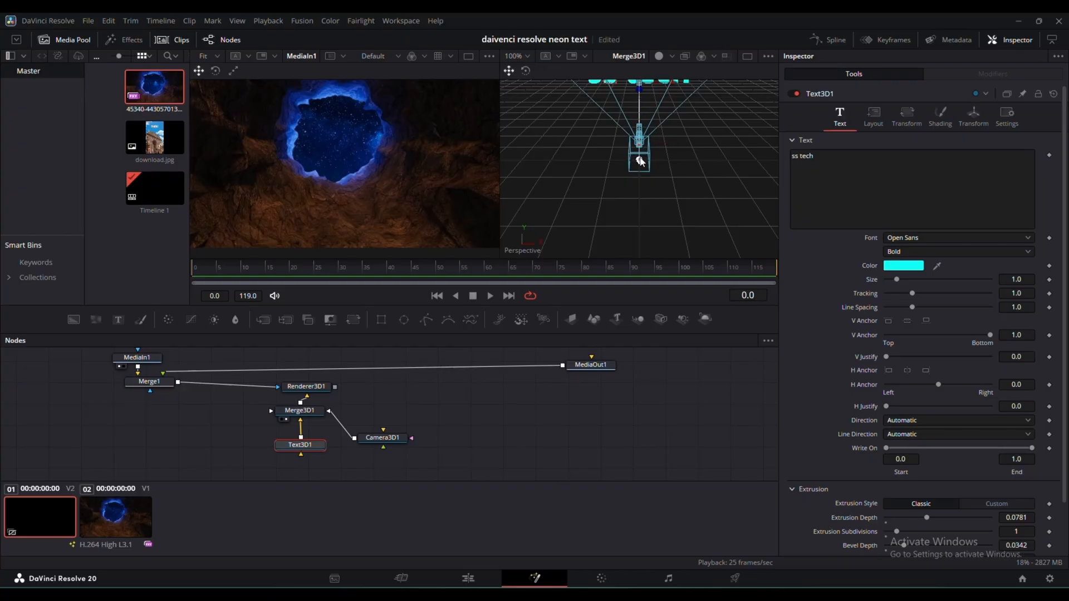
{"action": "left_click_drag", "start_coordinate": [640, 159], "coordinate": [640, 221]}
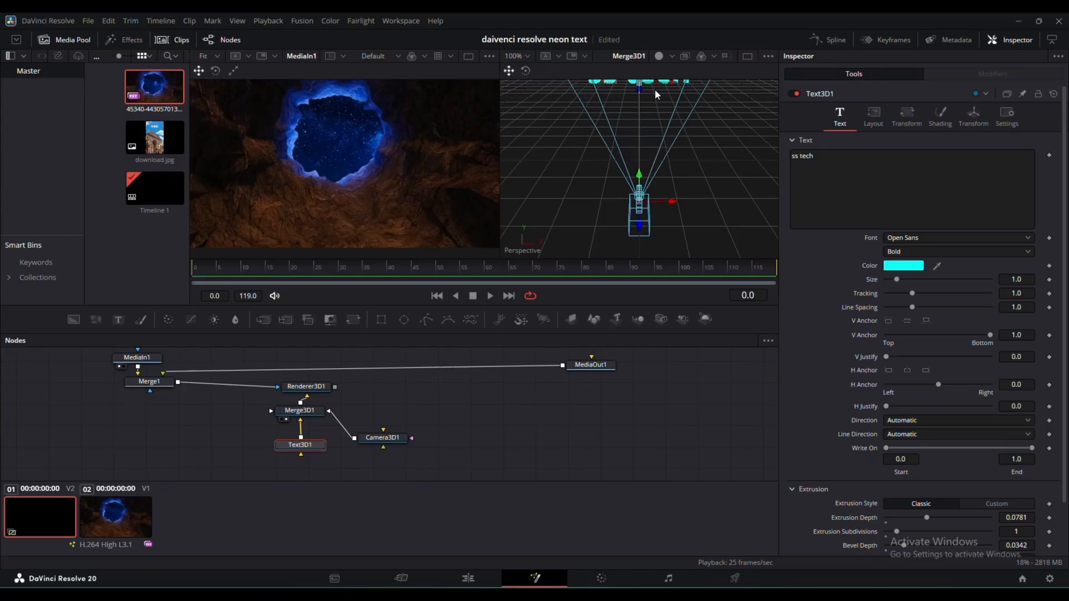
- Display MediaOut1 in the first viewer and lower the blend of Merge1 to 0.0
{"action": "left_click", "coordinate": [573, 375]}
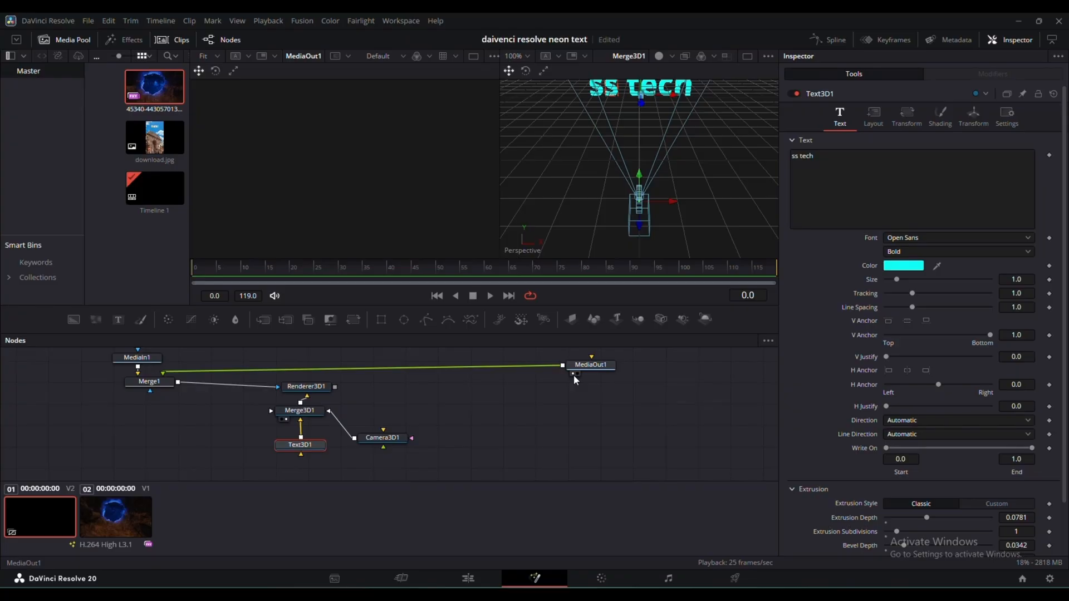
{"action": "left_click", "coordinate": [156, 382]}
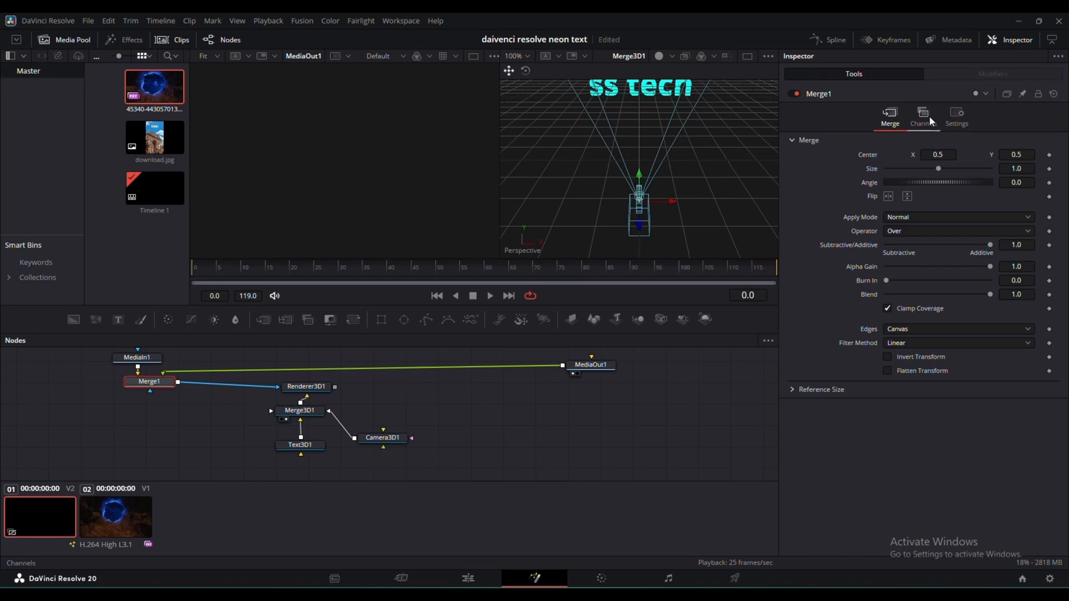
{"action": "left_click", "coordinate": [957, 117]}
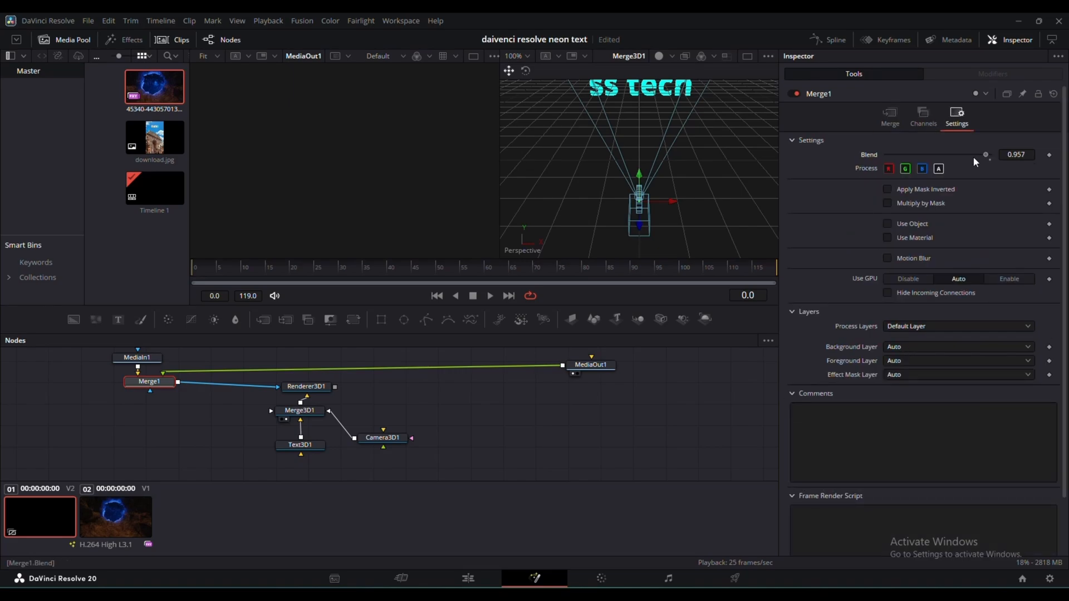
{"action": "left_click_drag", "start_coordinate": [883, 164], "coordinate": [877, 166]}
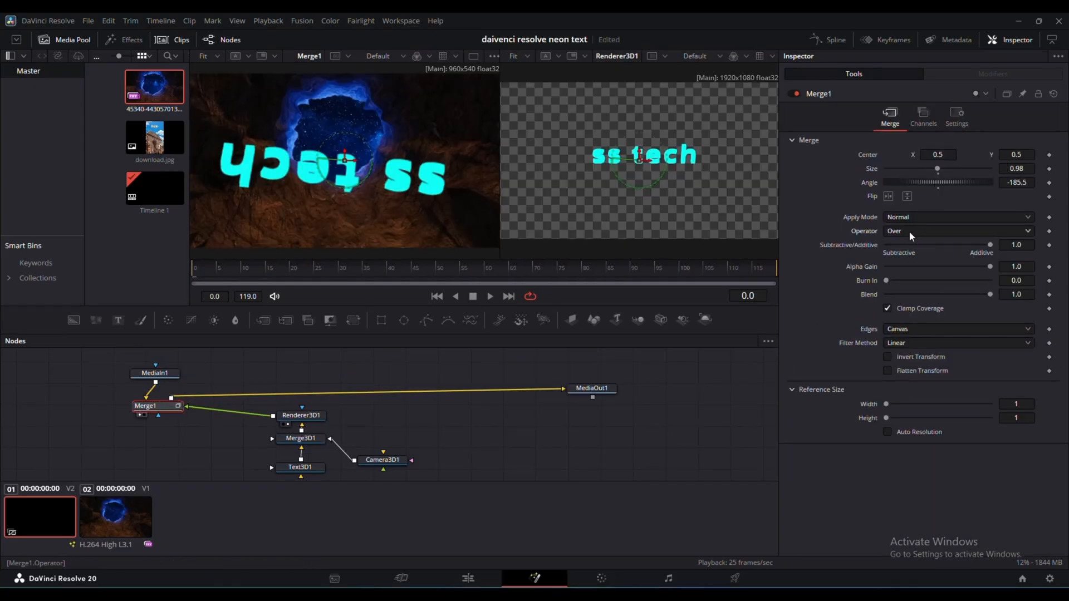
- Set Merge1 to the Over operator with blend 1.0 and burn in 0.15
{"action": "left_click", "coordinate": [910, 233]}
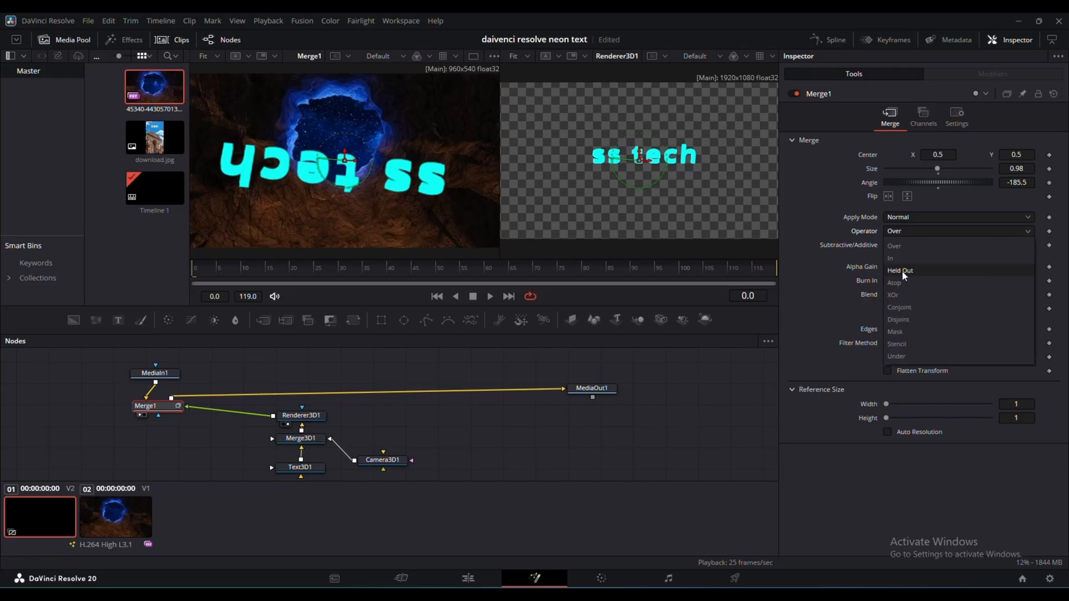
{"action": "left_click", "coordinate": [891, 294]}
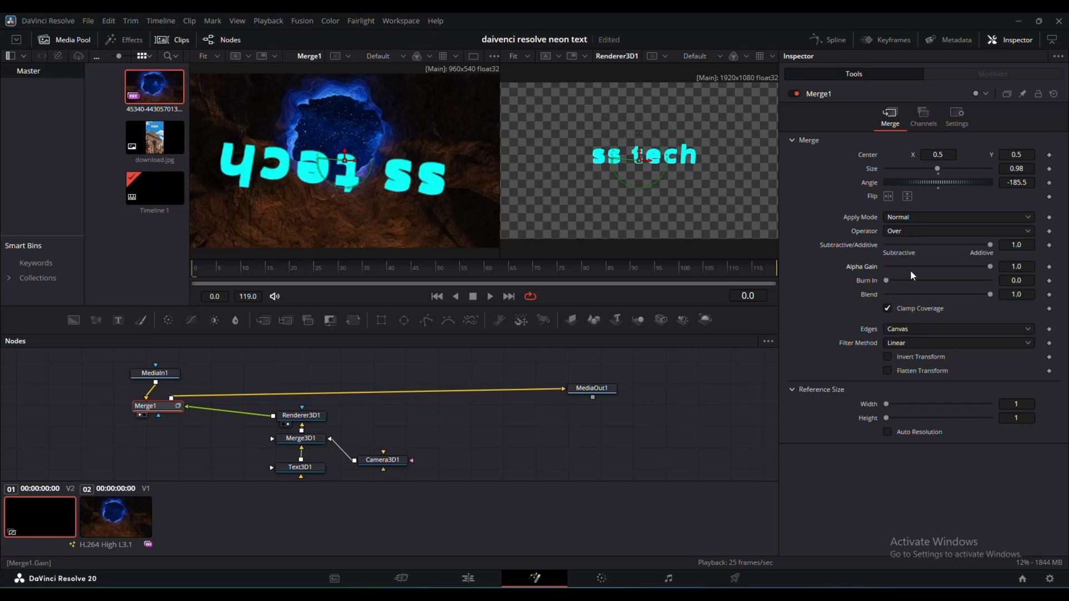
{"action": "mouse_move", "coordinate": [990, 294]}
{"action": "left_mouse_down"}
{"action": "mouse_move", "coordinate": [876, 300]}
{"action": "mouse_move", "coordinate": [1015, 300]}
{"action": "left_mouse_up"}
{"action": "mouse_move", "coordinate": [885, 283]}
{"action": "left_mouse_down"}
{"action": "mouse_move", "coordinate": [951, 286]}
{"action": "mouse_move", "coordinate": [886, 289]}
{"action": "left_mouse_up"}
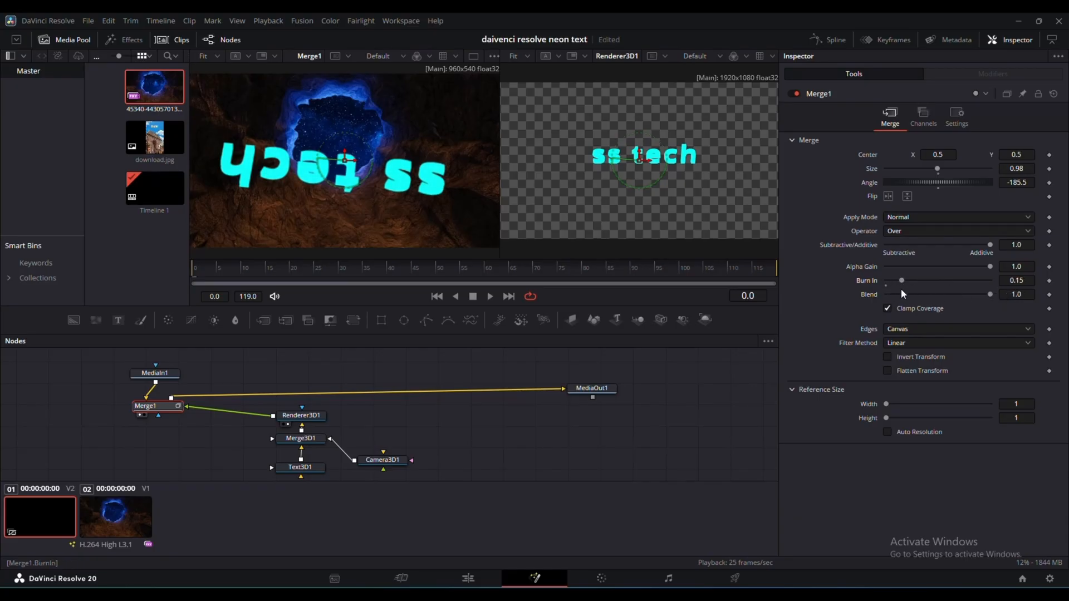
- Try the XOr, Under, Stencil, Atop, Held Out and In operators on Merge1, then return to Over
{"action": "left_click", "coordinate": [940, 231]}
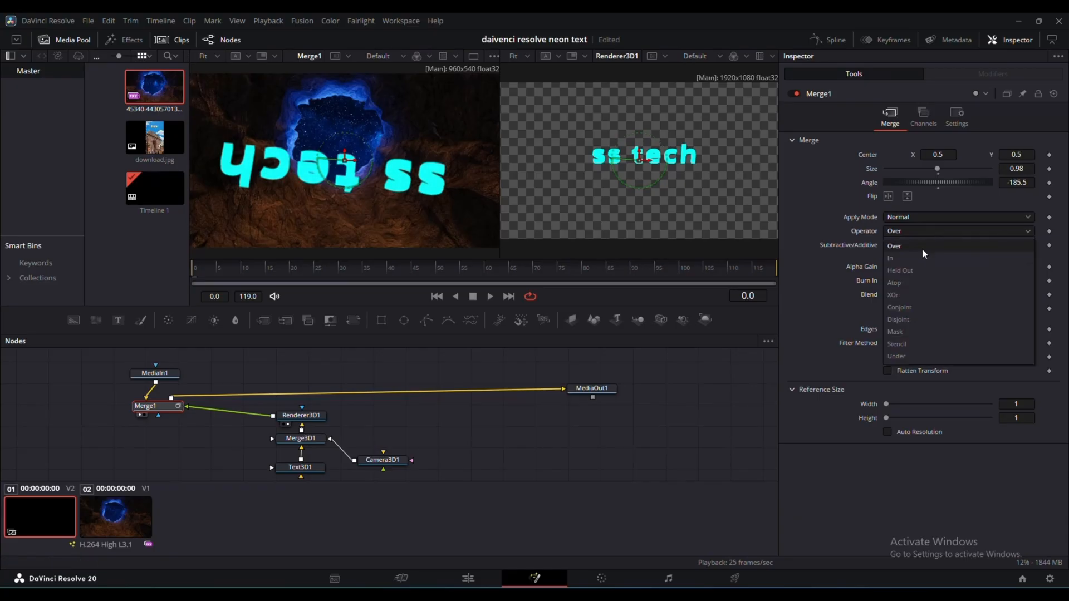
{"action": "left_click", "coordinate": [905, 295]}
{"action": "left_click", "coordinate": [918, 233]}
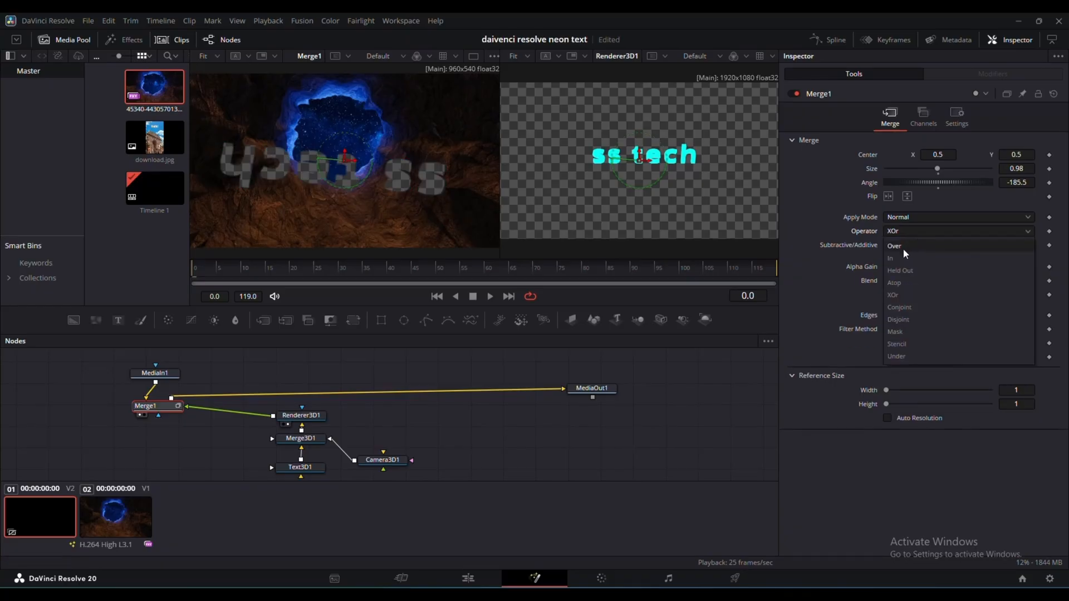
{"action": "left_click", "coordinate": [902, 247]}
{"action": "left_click", "coordinate": [921, 233]}
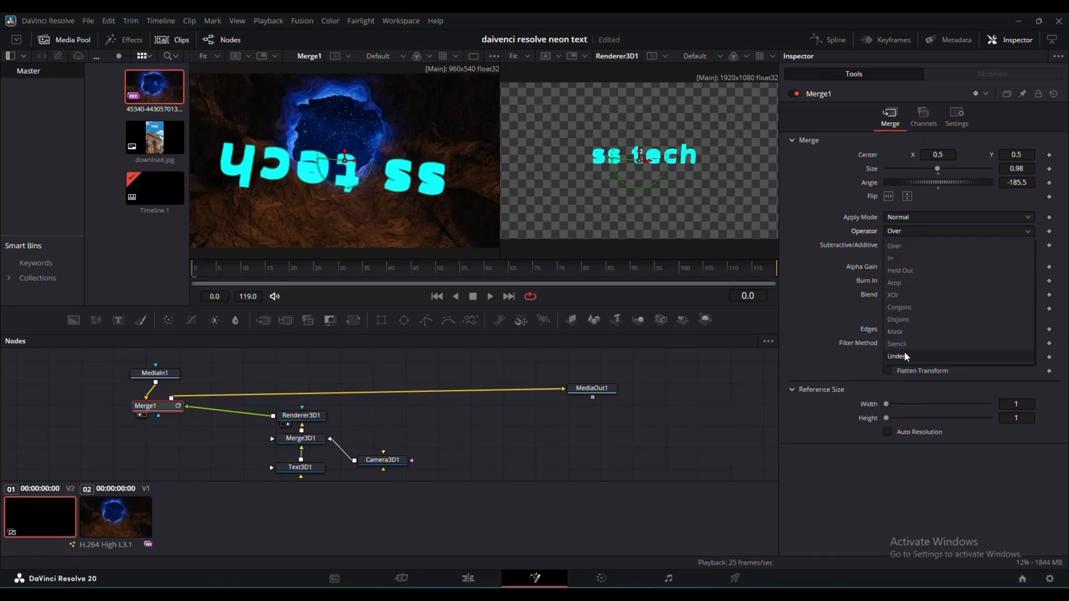
{"action": "left_click", "coordinate": [913, 355]}
{"action": "left_click", "coordinate": [922, 233]}
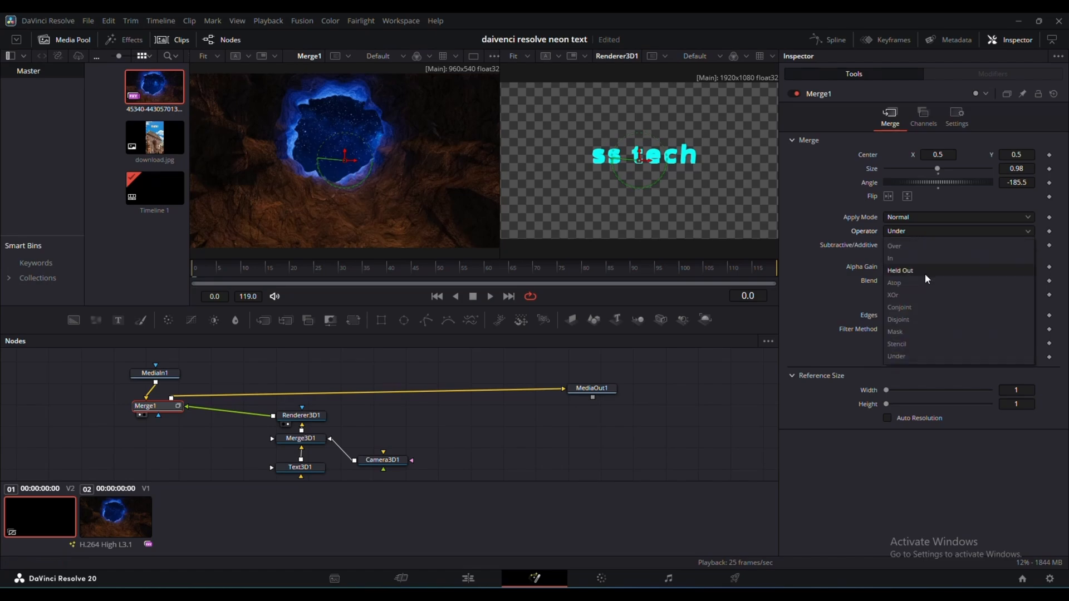
{"action": "left_click", "coordinate": [903, 343]}
{"action": "left_click", "coordinate": [919, 233]}
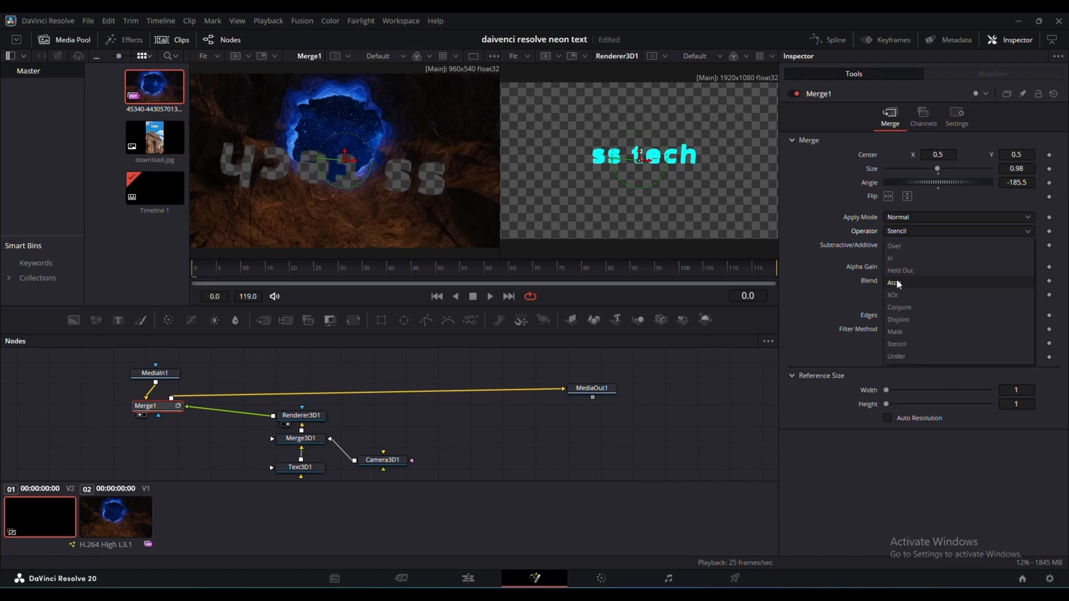
{"action": "left_click", "coordinate": [897, 285]}
{"action": "left_click", "coordinate": [917, 233]}
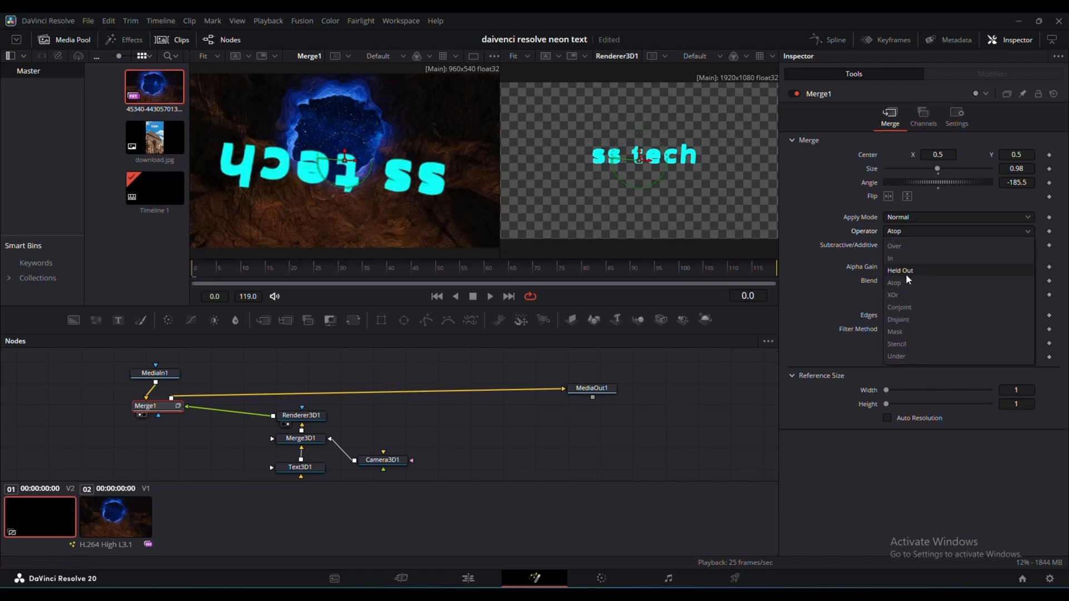
{"action": "left_click", "coordinate": [904, 270]}
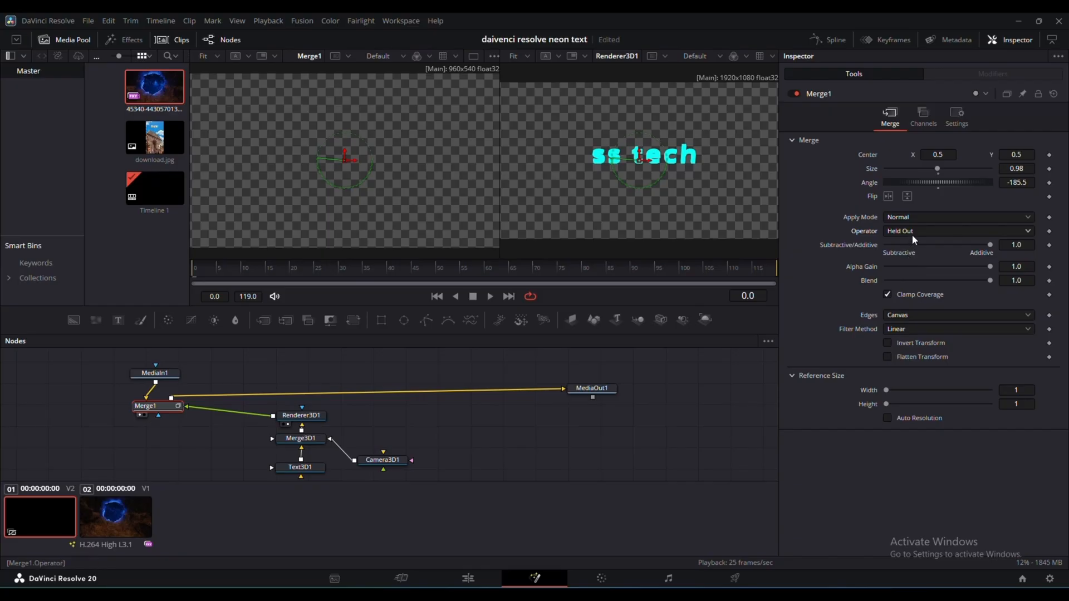
{"action": "left_click", "coordinate": [913, 233]}
{"action": "left_click", "coordinate": [908, 257]}
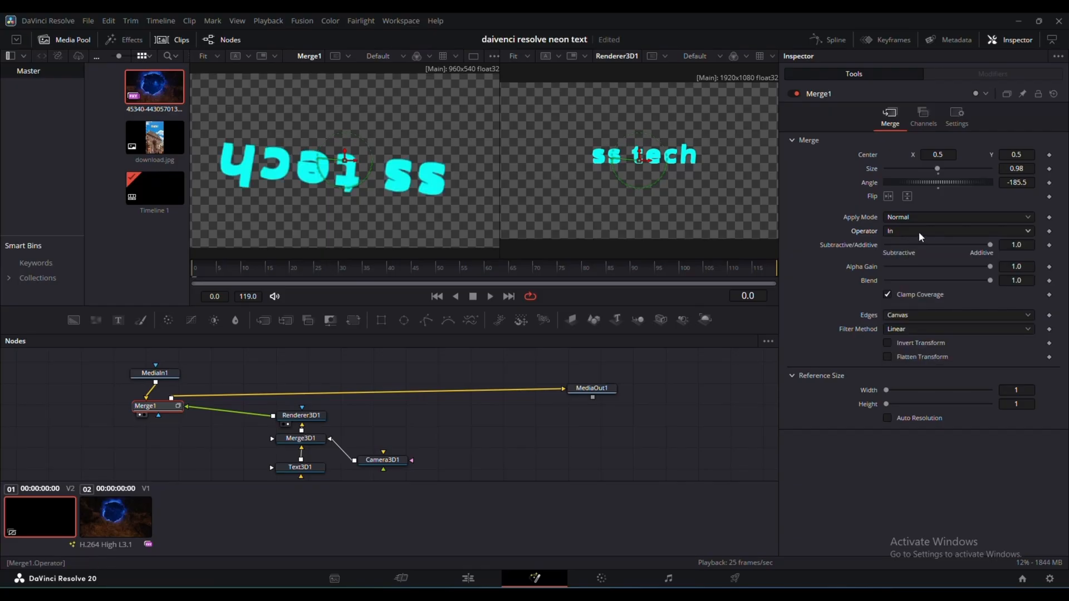
{"action": "left_click", "coordinate": [920, 234]}
{"action": "left_click", "coordinate": [921, 243]}
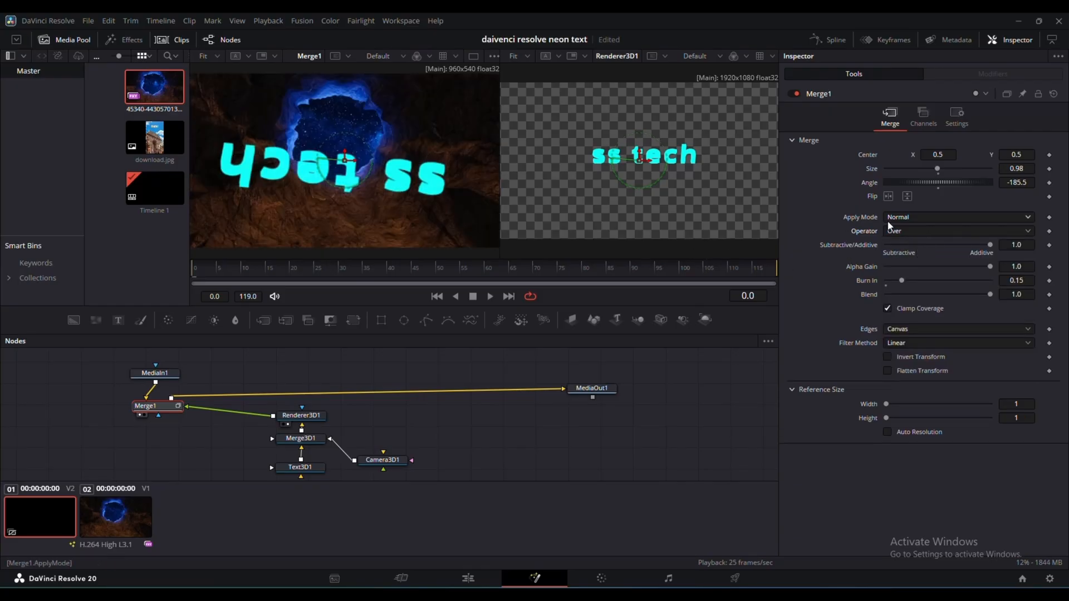
- Turn the text upright and level over the cave clip by setting Merge1's angle to -360.1
{"action": "left_click_drag", "start_coordinate": [939, 187], "coordinate": [888, 197]}
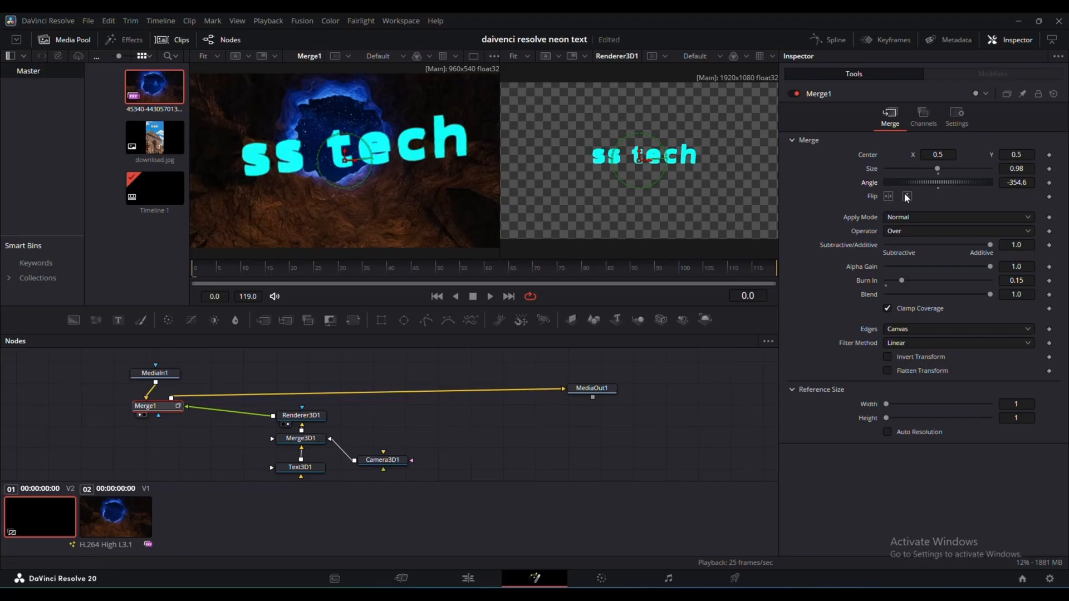
{"action": "left_click_drag", "start_coordinate": [936, 185], "coordinate": [934, 186]}
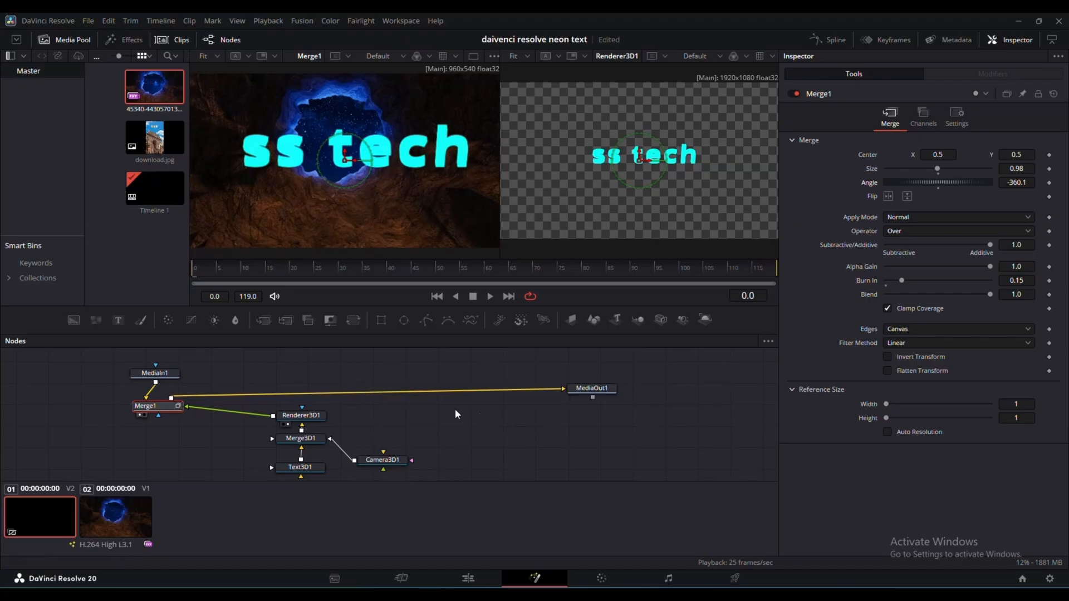
- Display Merge3D1 in the second viewer and examine the 3D scene around its transform handle
{"action": "scroll", "coordinate": [372, 444], "scroll_direction": "down", "scroll_amount": 2}
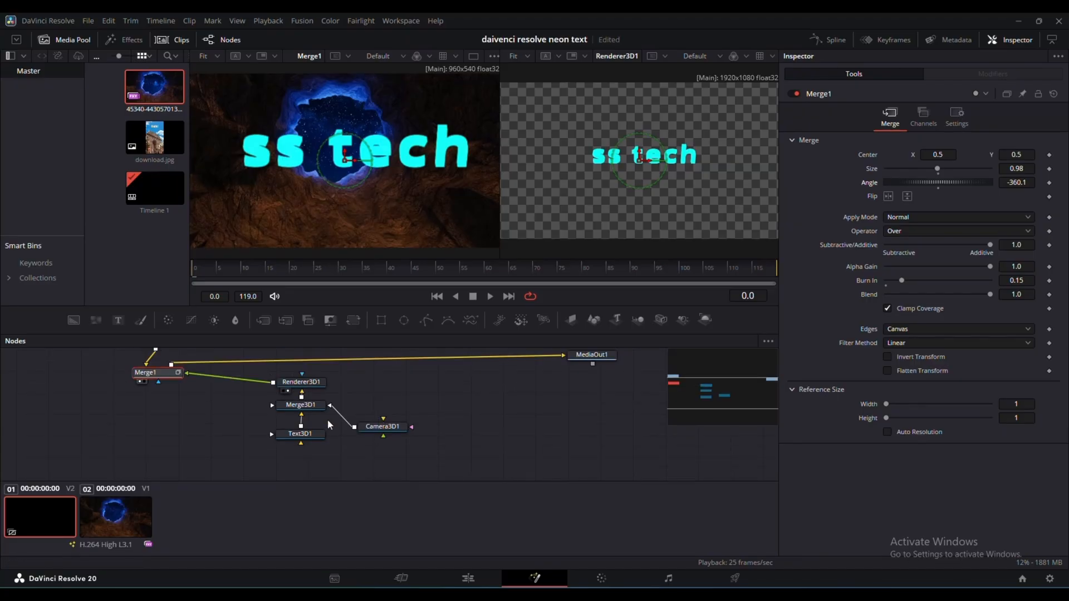
{"action": "left_click", "coordinate": [313, 407]}
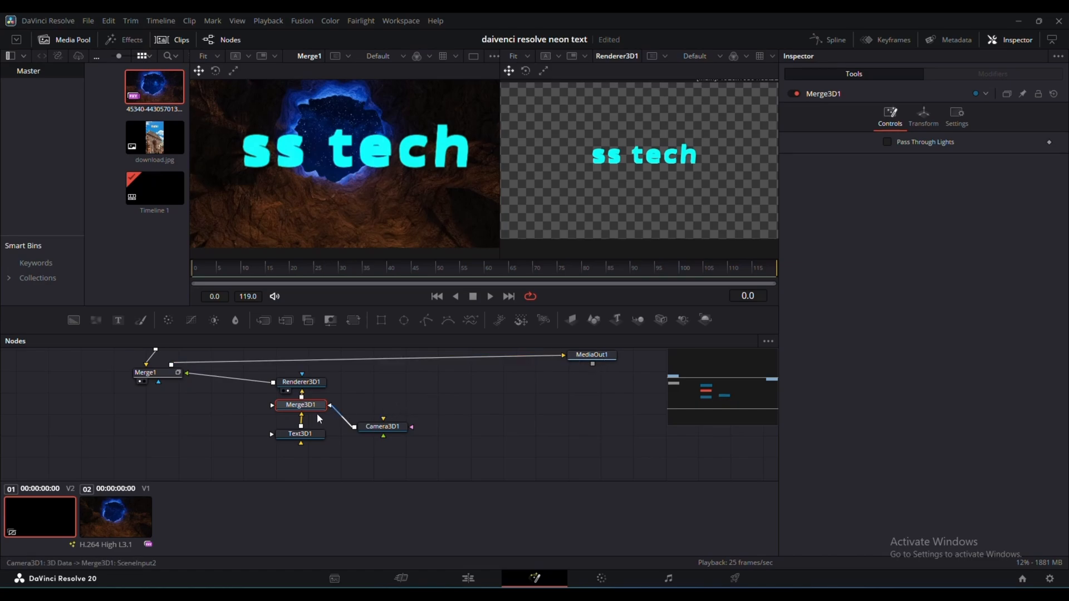
{"action": "left_click", "coordinate": [287, 415]}
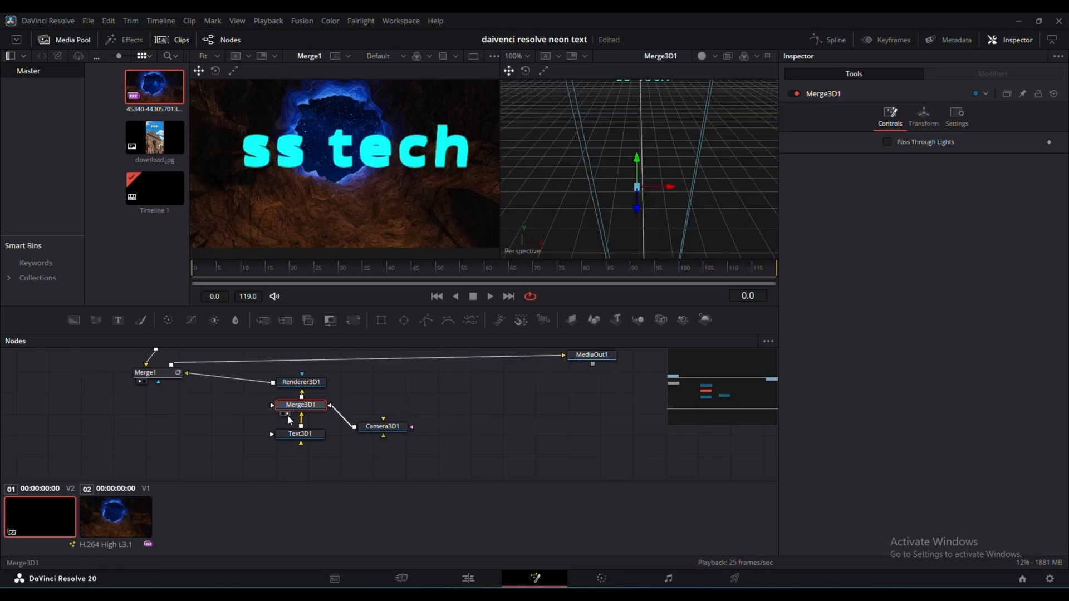
{"action": "scroll", "coordinate": [654, 217], "scroll_direction": "down", "scroll_amount": 3}
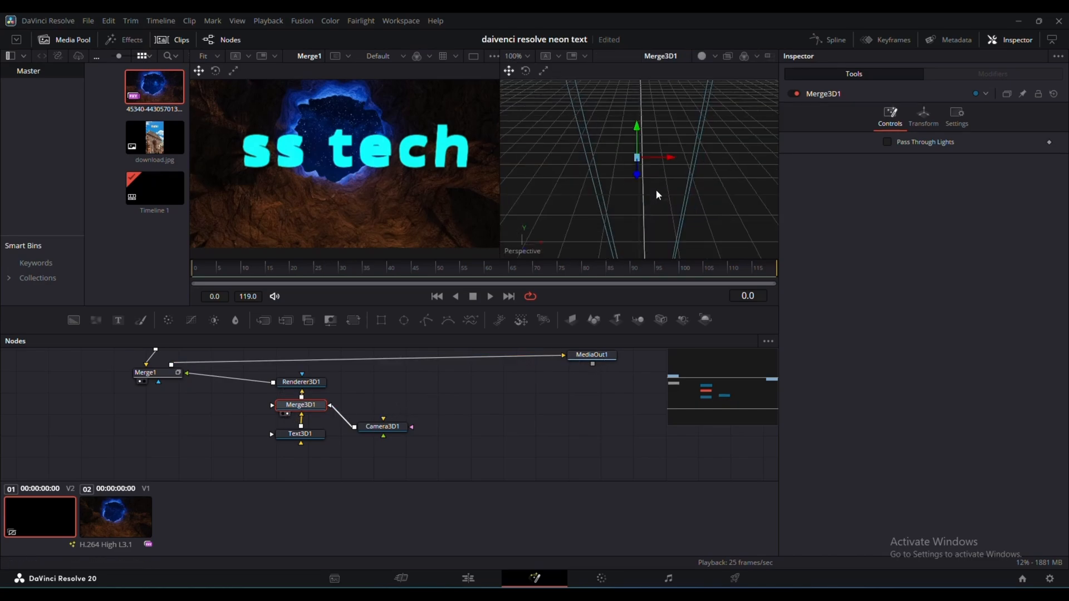
{"action": "scroll", "coordinate": [647, 165], "scroll_direction": "up", "scroll_amount": 1}
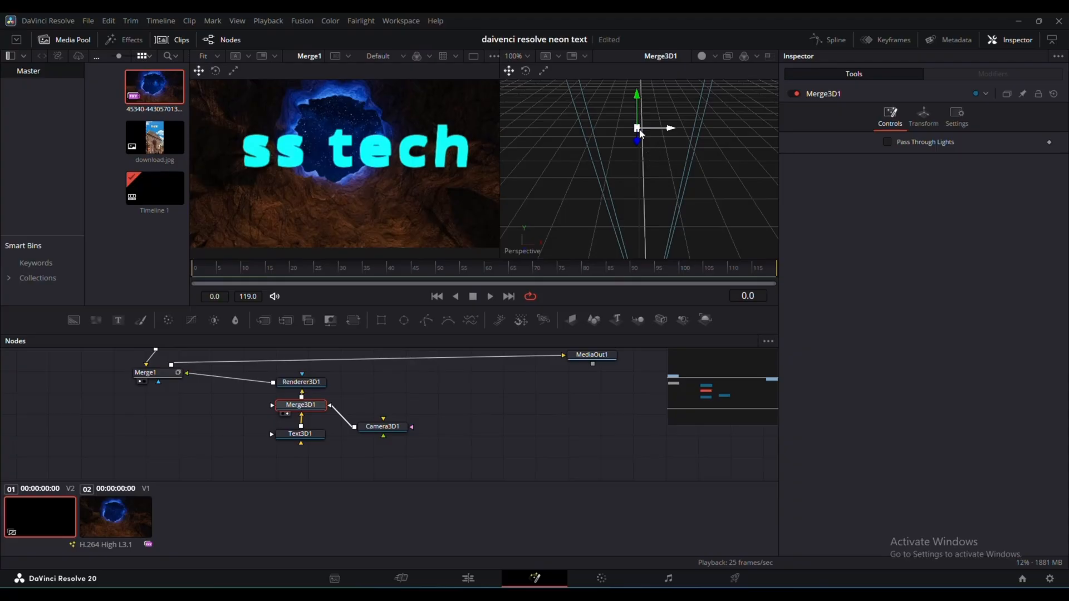
- Push the "ss tech" text deep into the 3D scene at translation -0.106, -0.8010351, -67.8, with X rotation 38.2
{"action": "left_click_drag", "start_coordinate": [640, 130], "coordinate": [643, 147]}
{"action": "scroll", "coordinate": [634, 133], "scroll_direction": "up", "scroll_amount": 4}
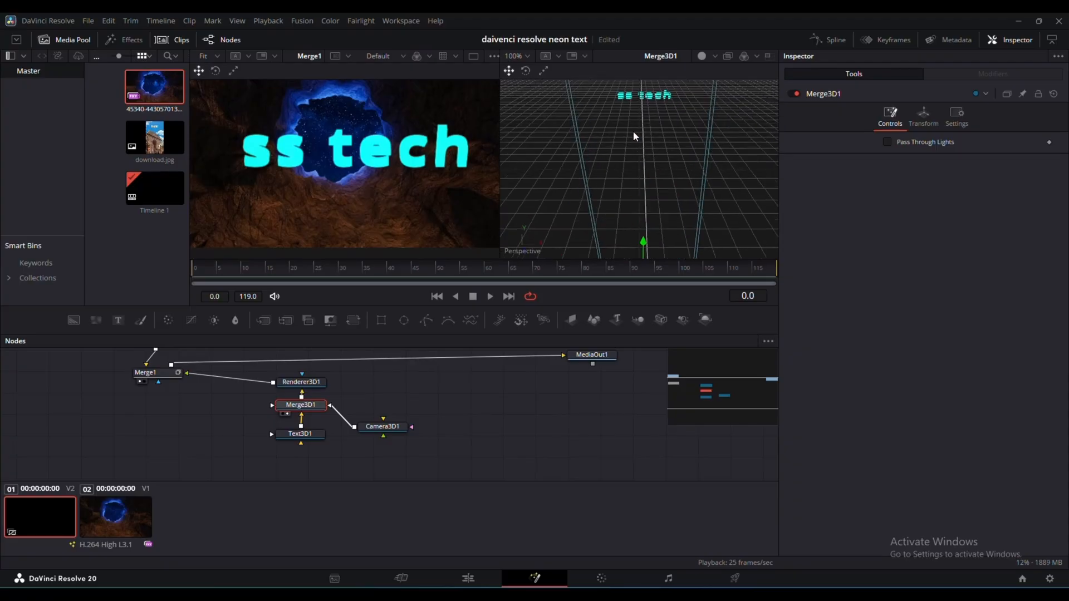
{"action": "scroll", "coordinate": [634, 132], "scroll_direction": "up", "scroll_amount": 1}
{"action": "left_click", "coordinate": [651, 106]}
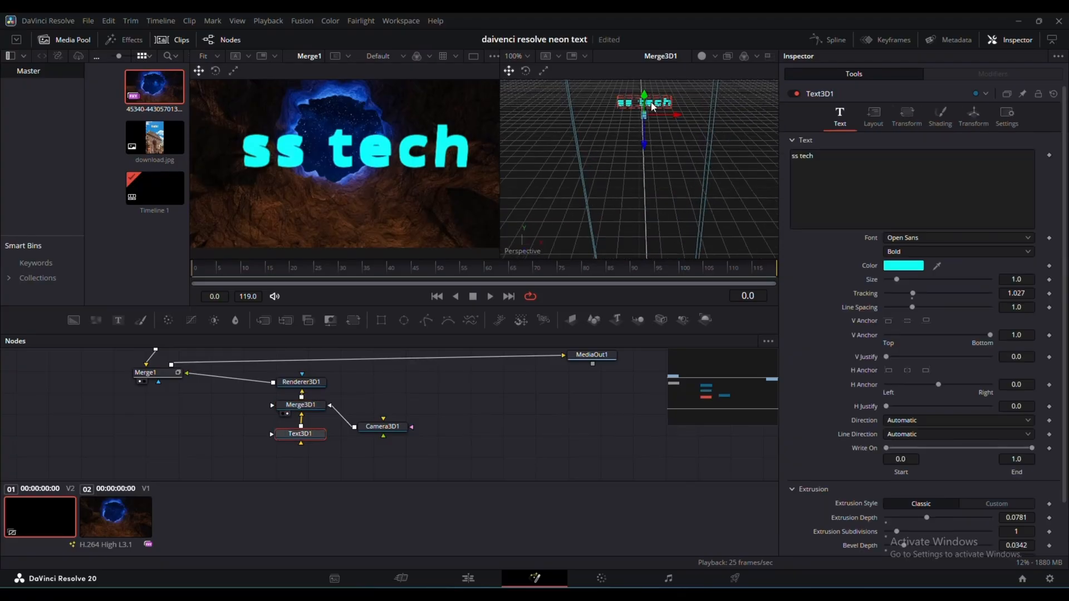
{"action": "mouse_move", "coordinate": [652, 106]}
{"action": "left_mouse_down"}
{"action": "mouse_move", "coordinate": [643, 146]}
{"action": "mouse_move", "coordinate": [644, 124]}
{"action": "left_mouse_up"}
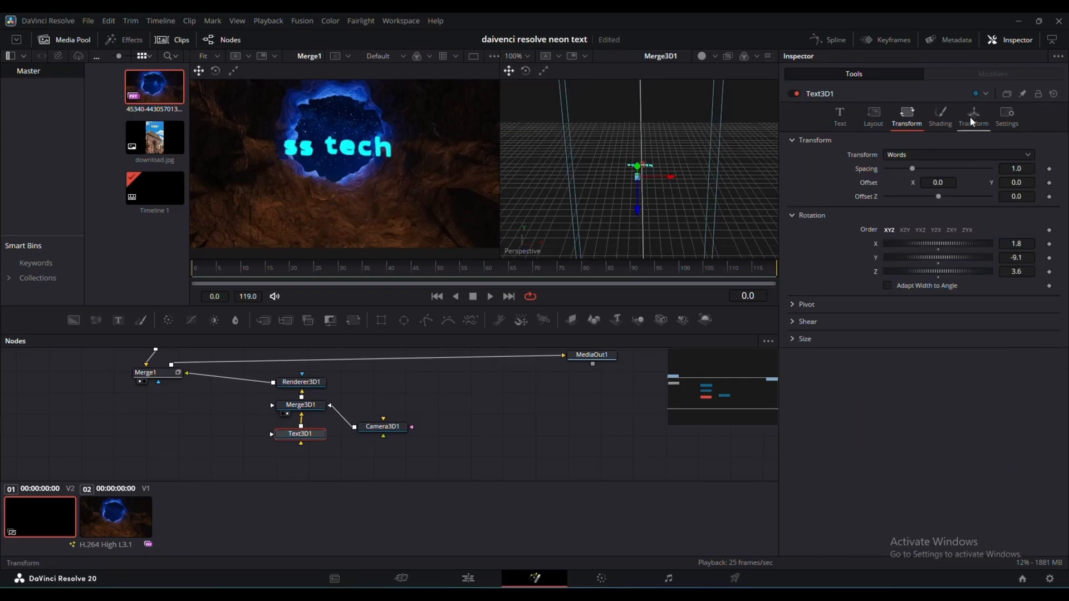
{"action": "left_click", "coordinate": [973, 116]}
{"action": "left_click_drag", "start_coordinate": [945, 157], "coordinate": [616, 265]}
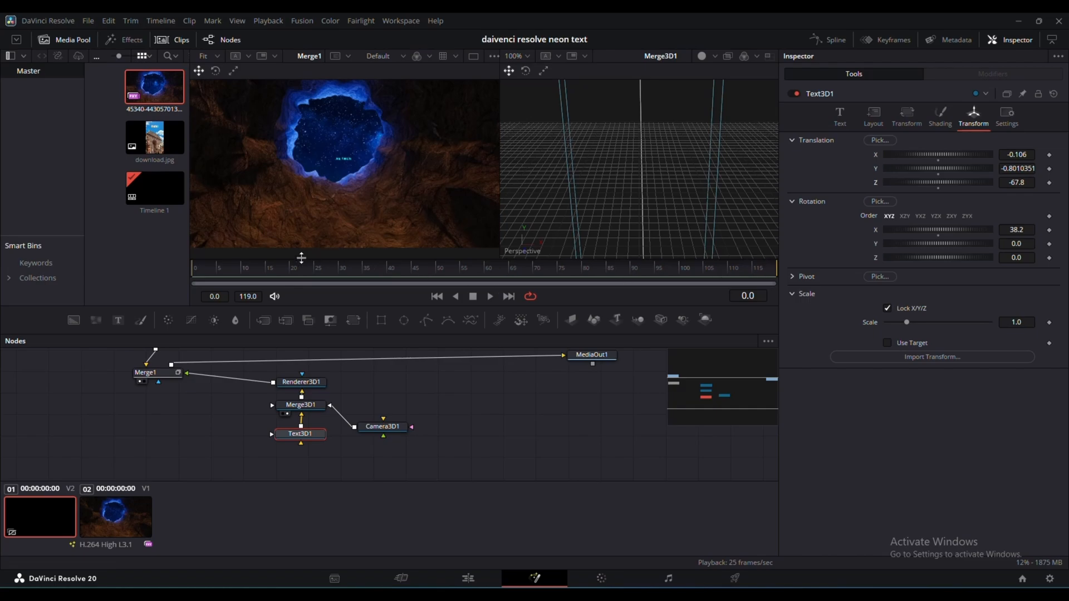
- Try keyframing the text's X rotation at frame 0, preview the clip, and move the playhead to frame 90
{"action": "left_click", "coordinate": [1050, 230]}
{"action": "left_click_drag", "start_coordinate": [253, 279], "coordinate": [632, 286]}
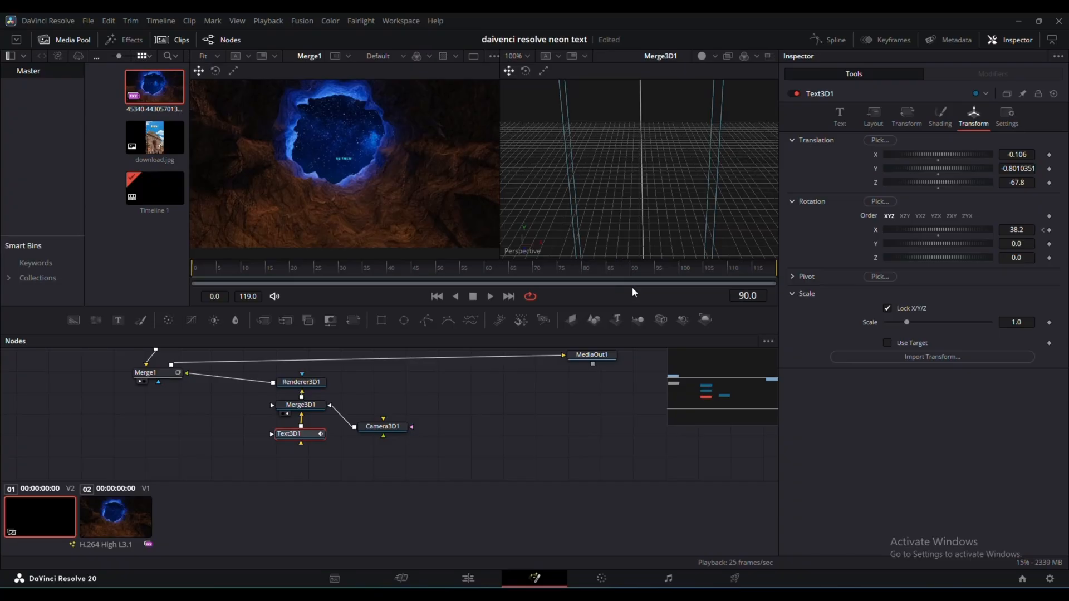
{"action": "key", "text": "space"}
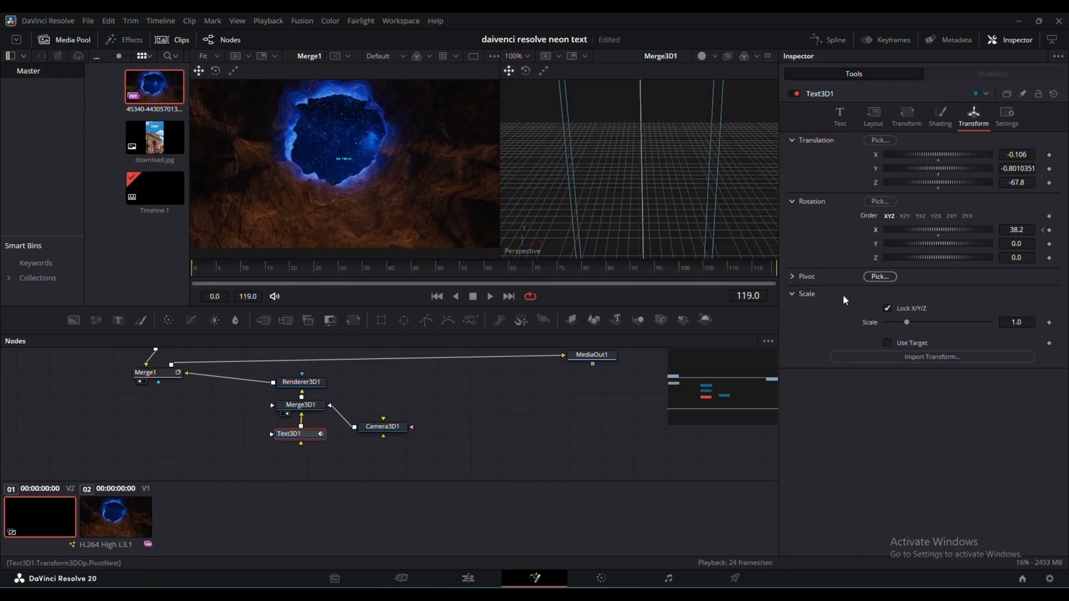
{"action": "left_click_drag", "start_coordinate": [771, 271], "coordinate": [634, 291]}
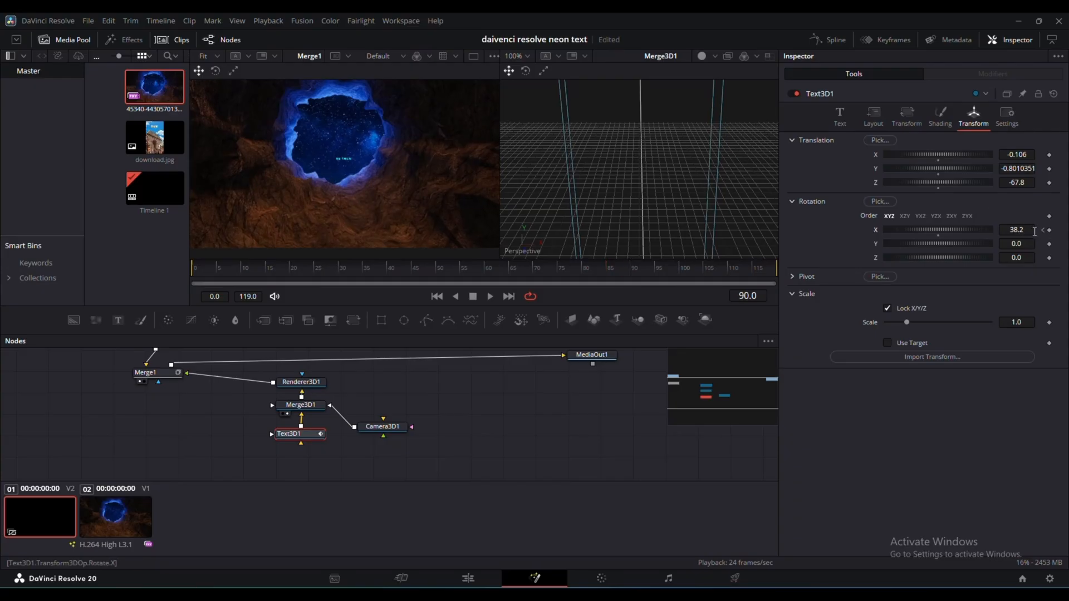
- Rotate the text to Y 18.2 and Z 3.6, and animate its Z translation from -69.72 to -5.5 at frame 90
{"action": "left_click_drag", "start_coordinate": [1028, 230], "coordinate": [989, 230]}
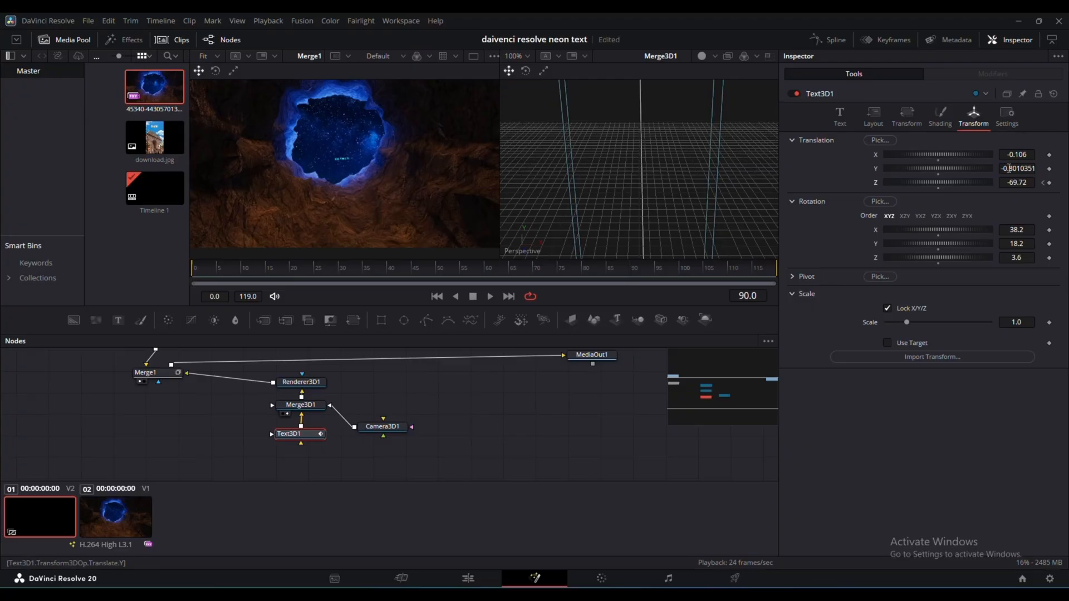
{"action": "mouse_move", "coordinate": [1012, 183]}
{"action": "left_mouse_down"}
{"action": "mouse_move", "coordinate": [962, 184]}
{"action": "mouse_move", "coordinate": [1036, 183]}
{"action": "mouse_move", "coordinate": [1046, 156]}
{"action": "mouse_move", "coordinate": [1021, 183]}
{"action": "mouse_move", "coordinate": [997, 182]}
{"action": "mouse_move", "coordinate": [1030, 182]}
{"action": "left_mouse_up"}
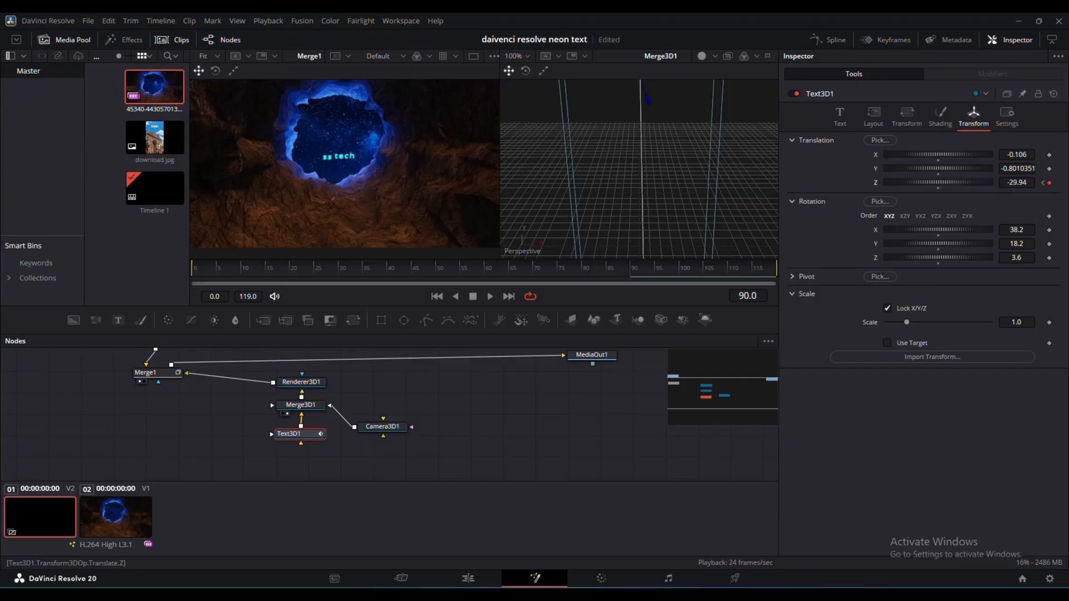
{"action": "left_click_drag", "start_coordinate": [934, 182], "coordinate": [964, 185]}
- Play back the text animation in the composition, including a run from frame 0
{"action": "key", "text": "space"}
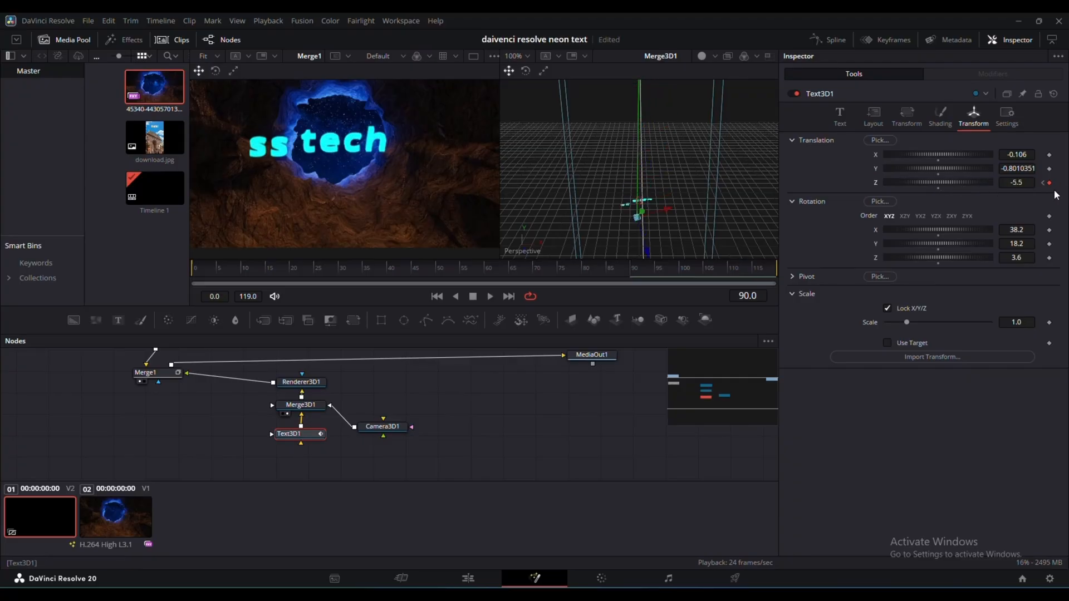
{"action": "key", "text": "space"}
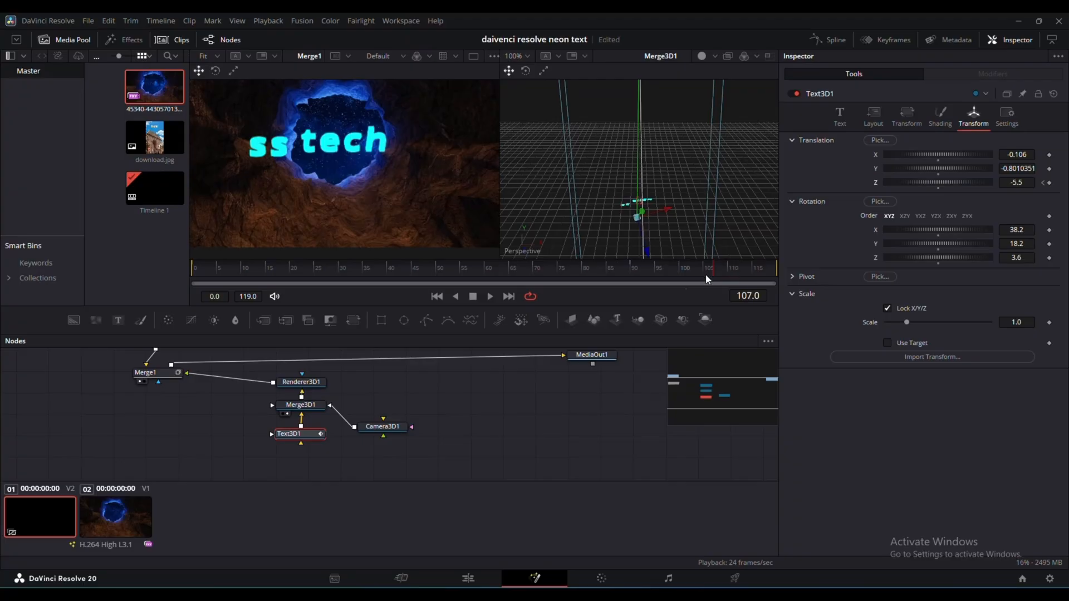
{"action": "left_click_drag", "start_coordinate": [706, 275], "coordinate": [175, 273]}
{"action": "key", "text": "space"}
{"action": "key", "text": "space"}
{"action": "key", "text": "space"}
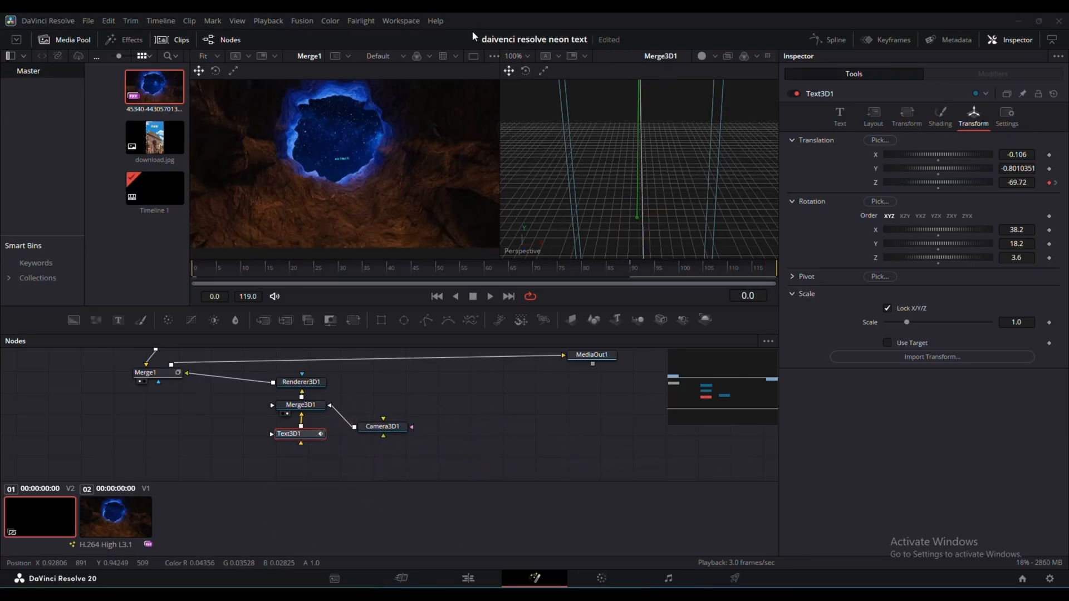
- Return to the Edit page and play the timeline through the end of the Fusion composition to review the effect
{"action": "left_click", "coordinate": [467, 578]}
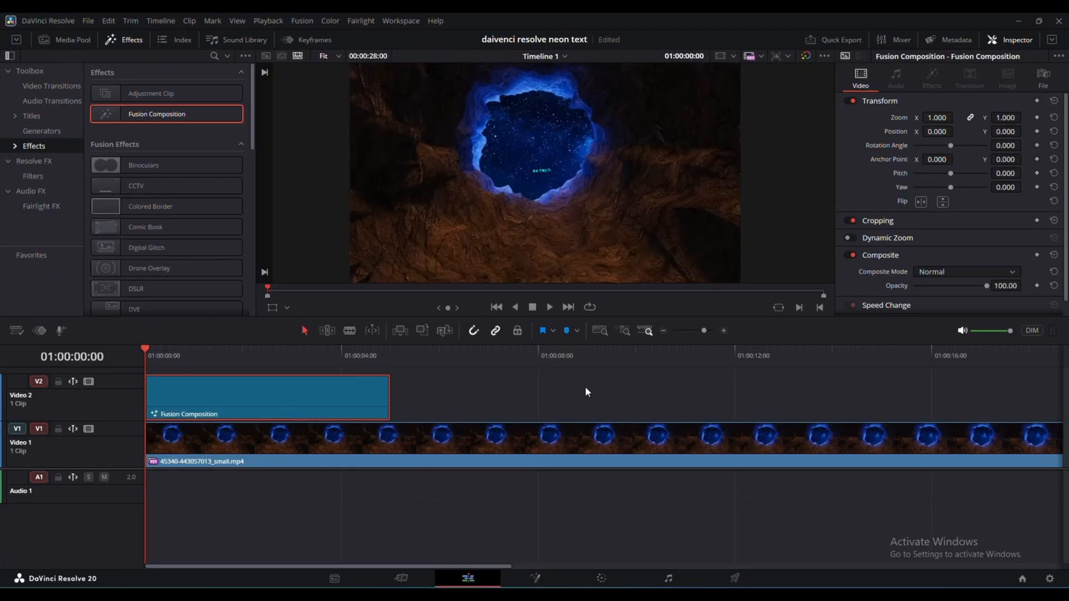
{"action": "key", "text": "space"}
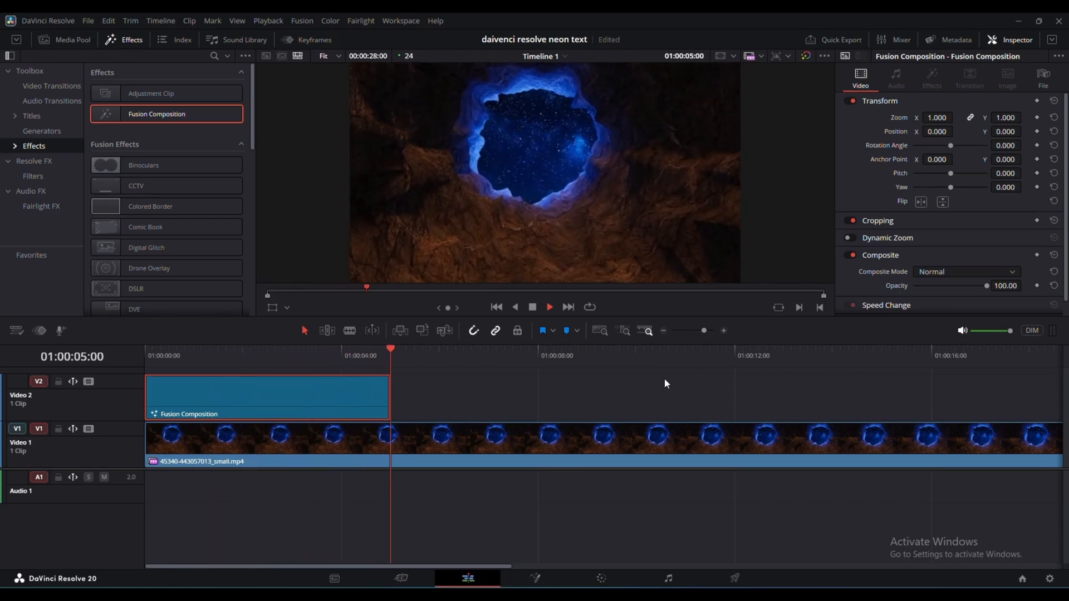
{"action": "key", "text": "space"}
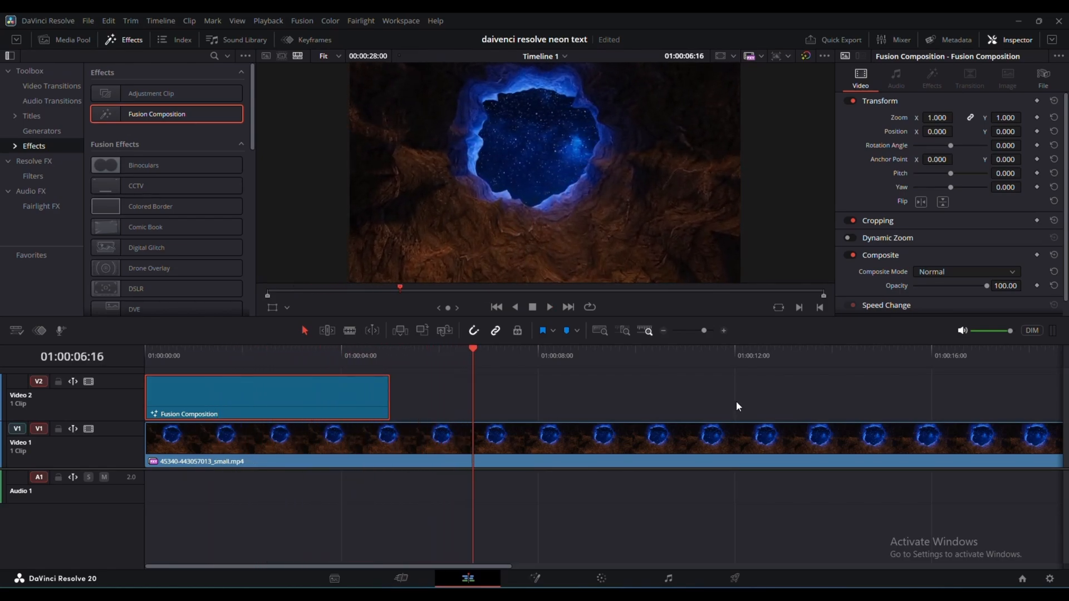